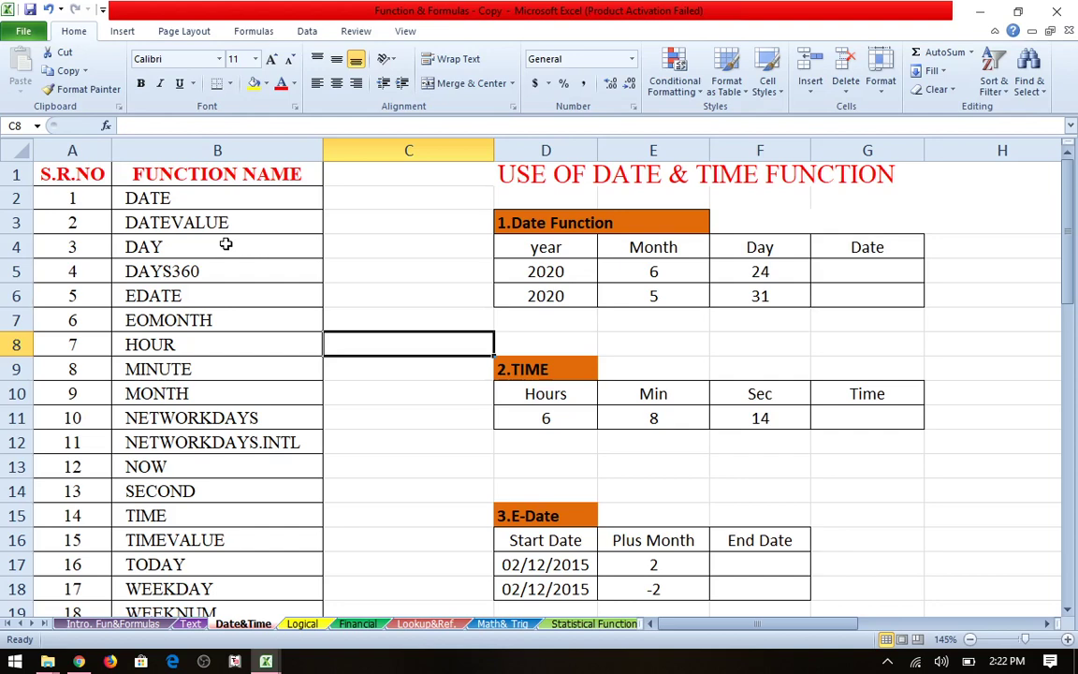
Examine the list of date and time function names and the year, month, day and date columns of the Date Function table.
scroll(210, 290, down, 4)
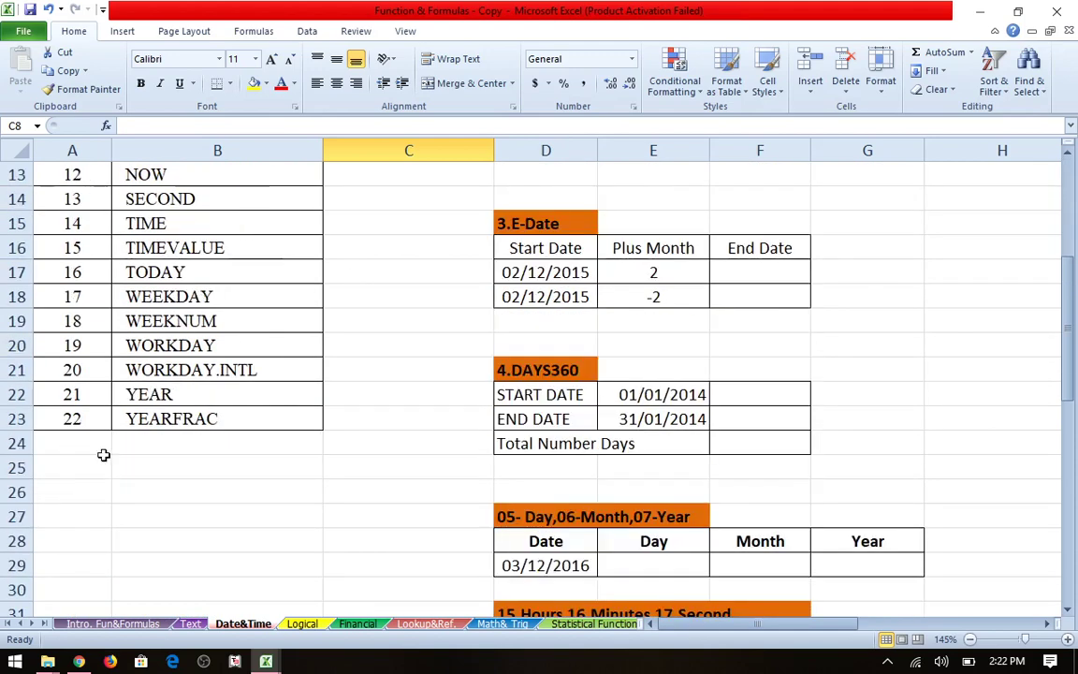
click(188, 422)
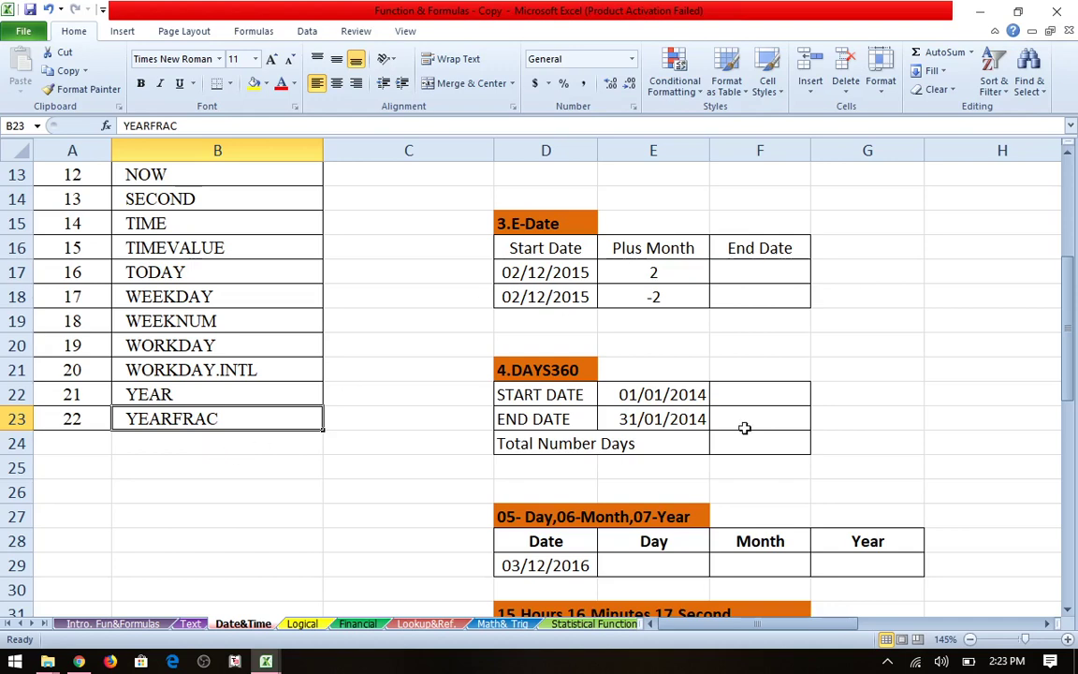
scroll(740, 442, up, 2)
scroll(733, 439, up, 2)
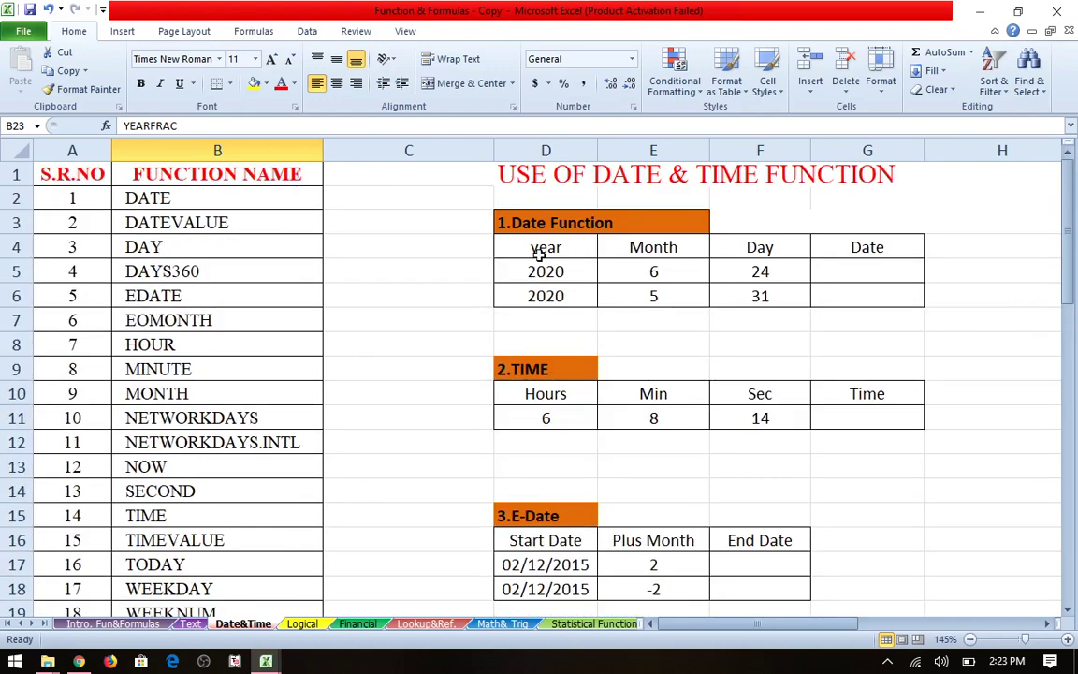
click(540, 221)
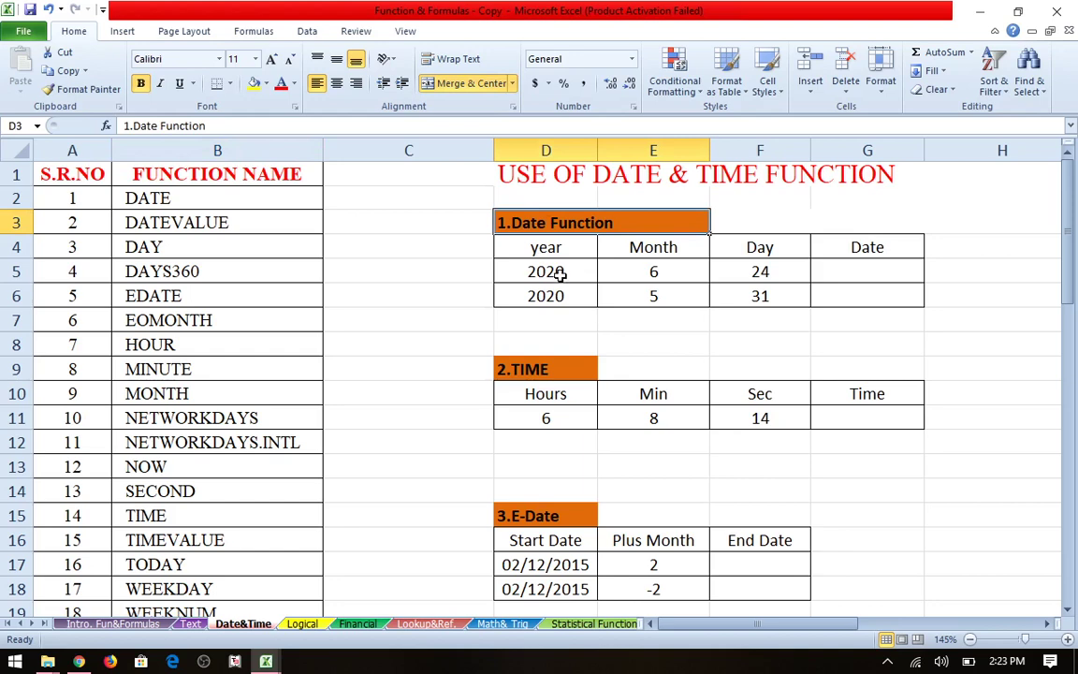
click(553, 246)
click(647, 247)
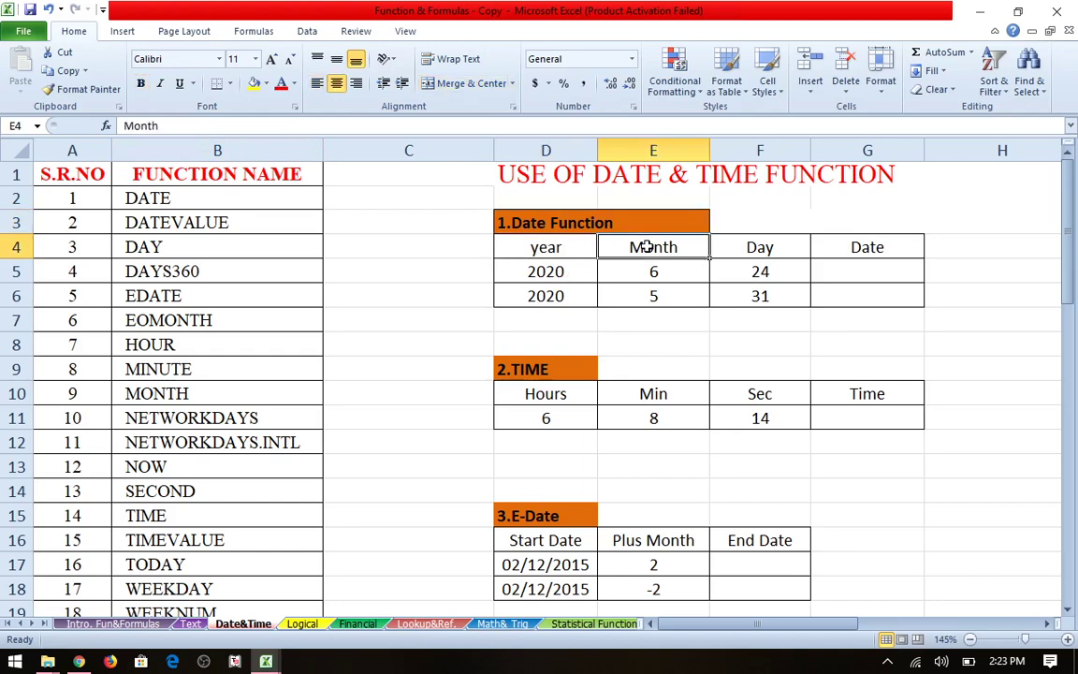
click(750, 248)
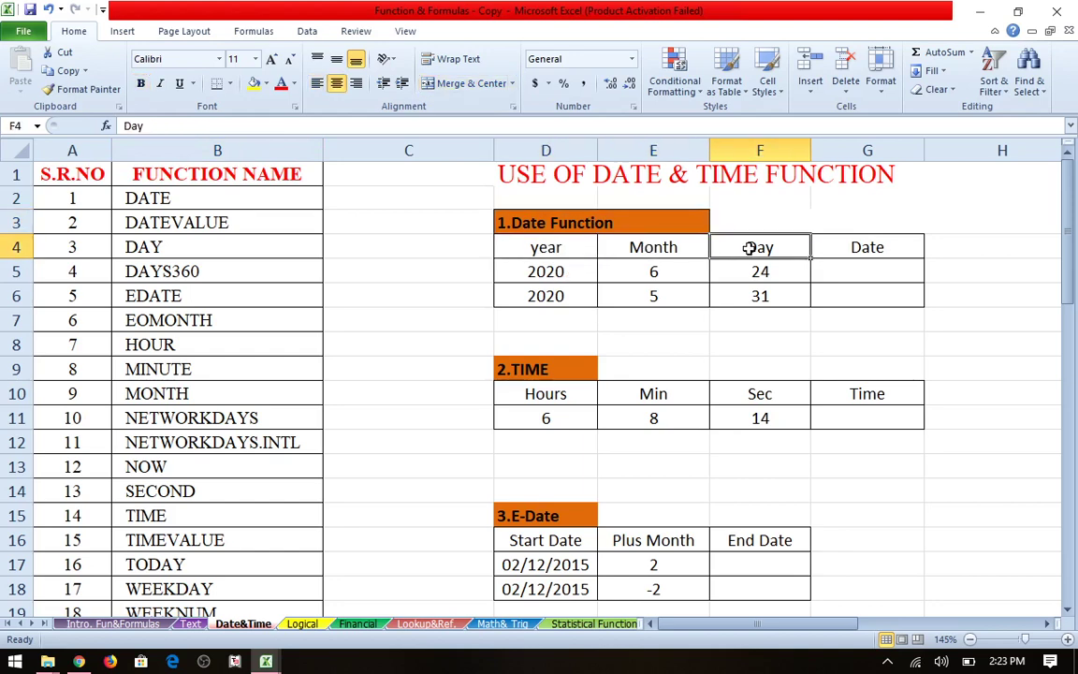
click(868, 271)
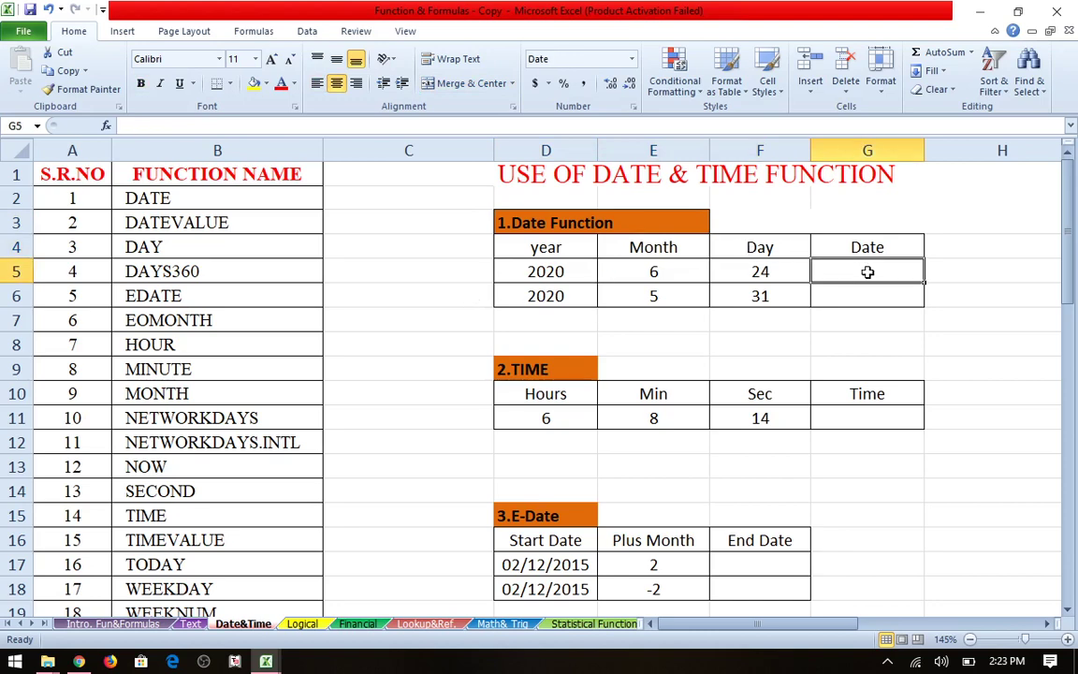
click(540, 272)
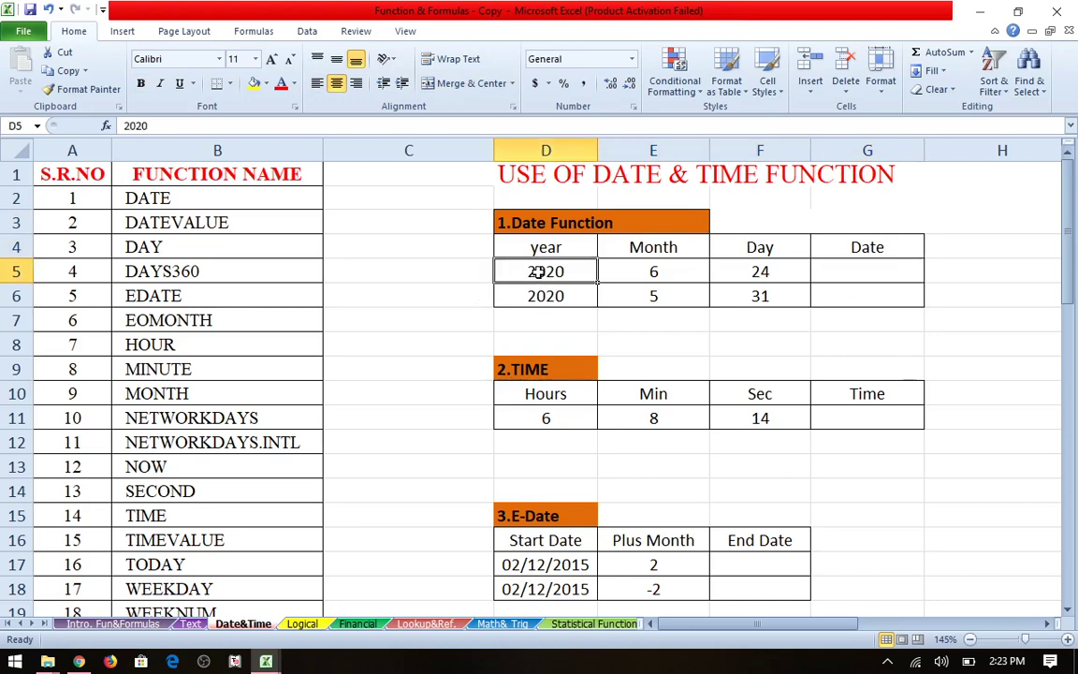
click(624, 273)
click(758, 271)
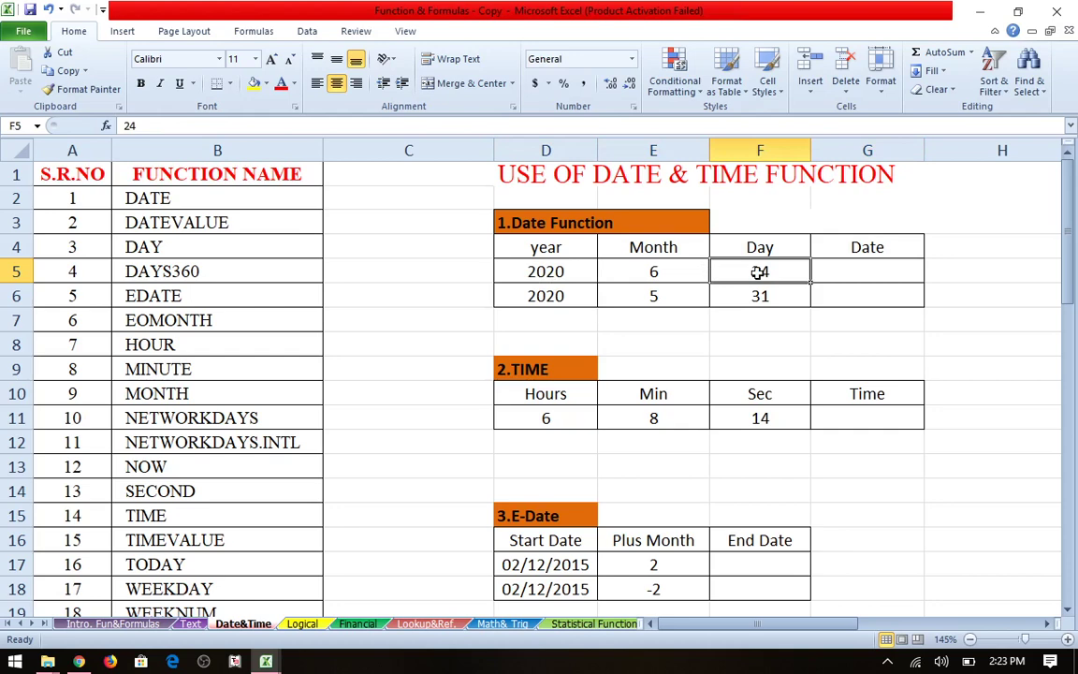
Enter =DATE(D5,E5,F5) in cell G5 to build the first date from its year, month and day.
click(884, 266)
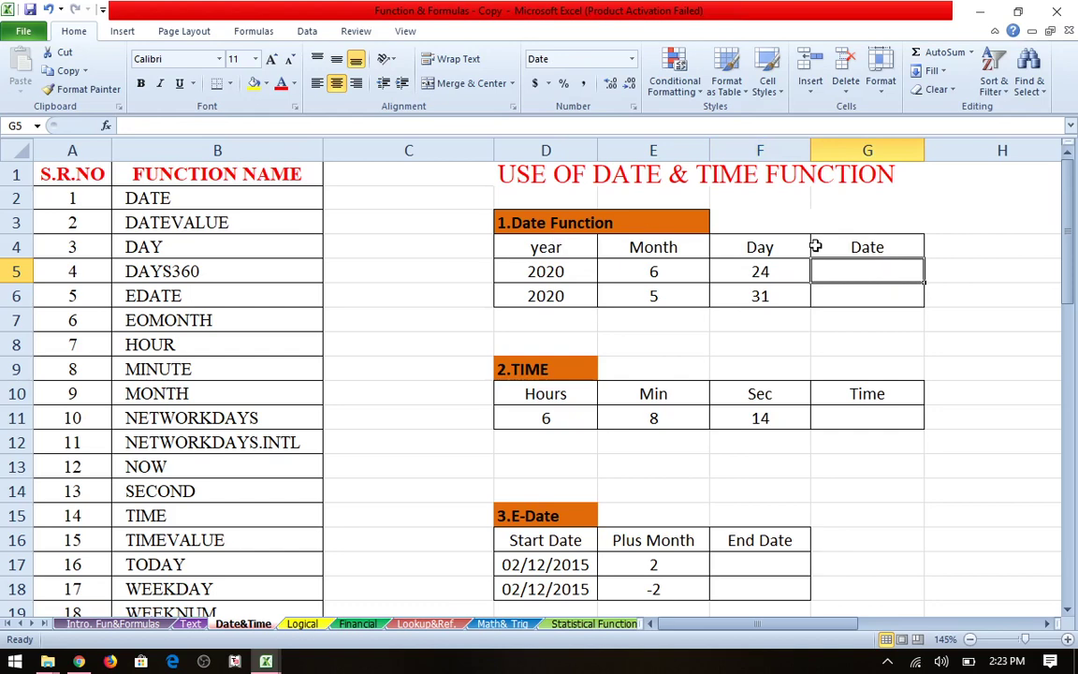
text(=)
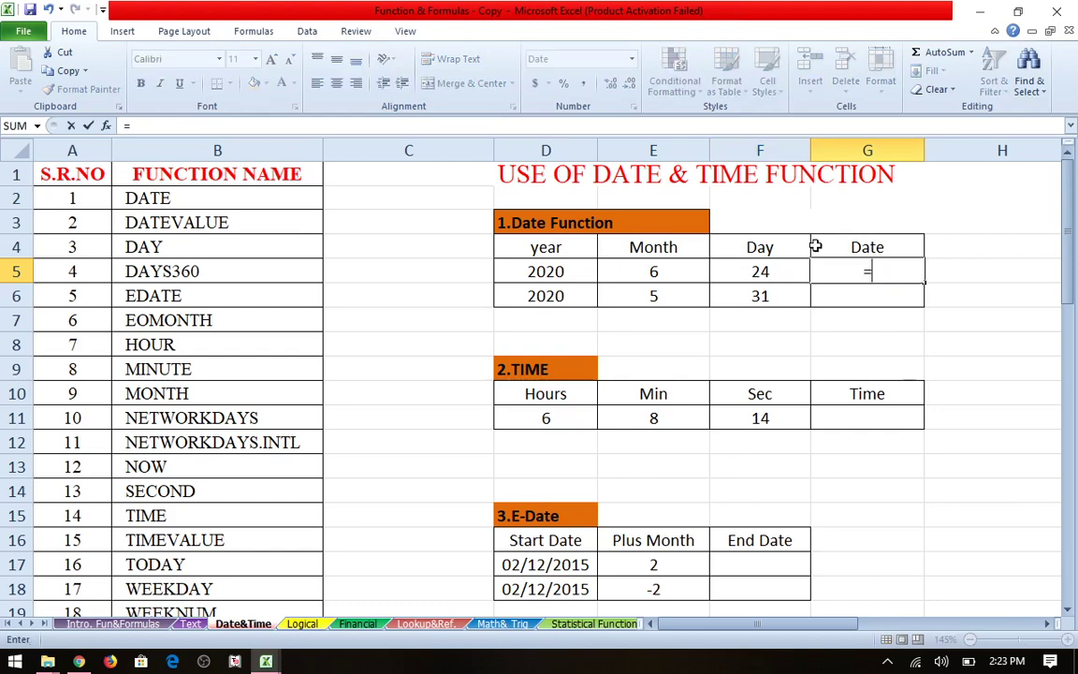
text(date)
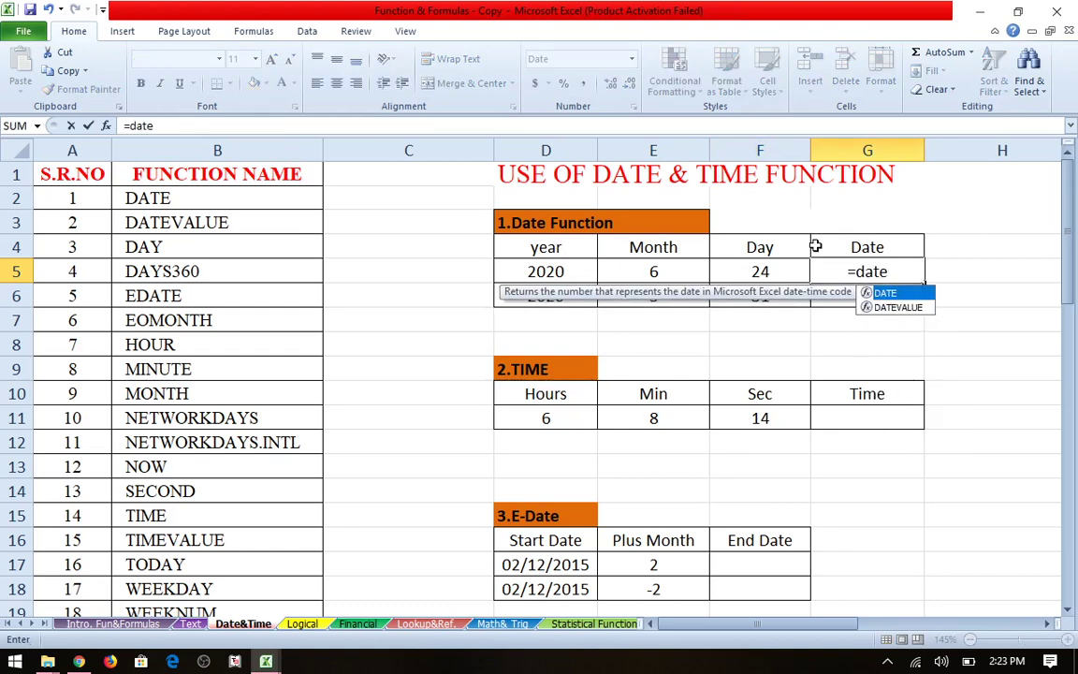
key(Tab)
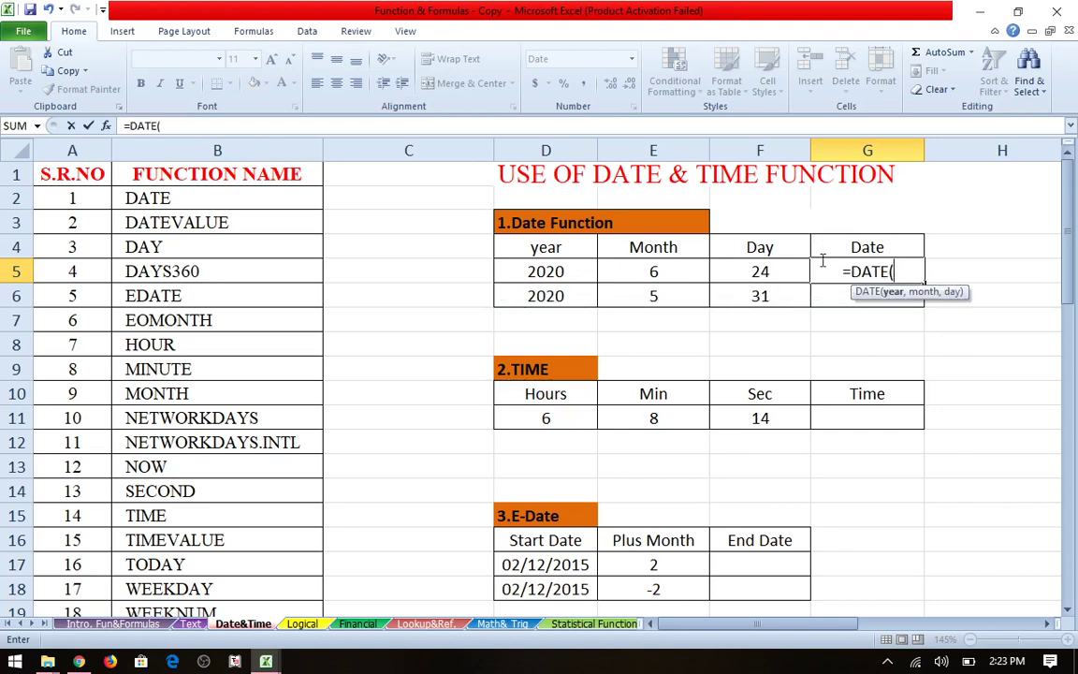
click(571, 276)
text(,)
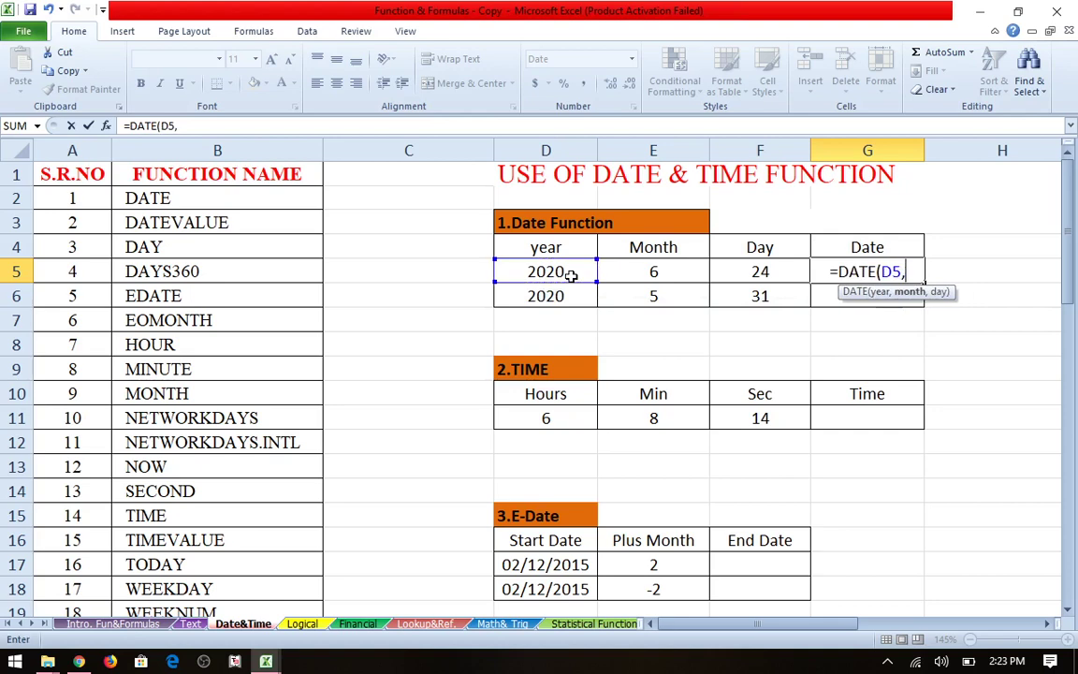
click(634, 271)
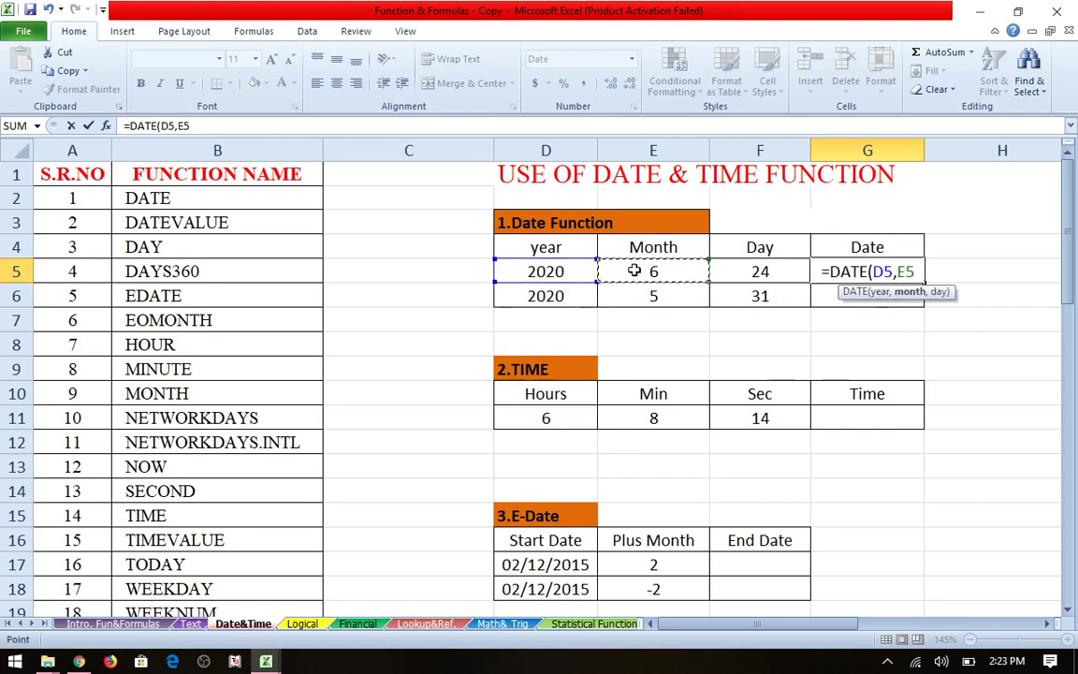
text(,)
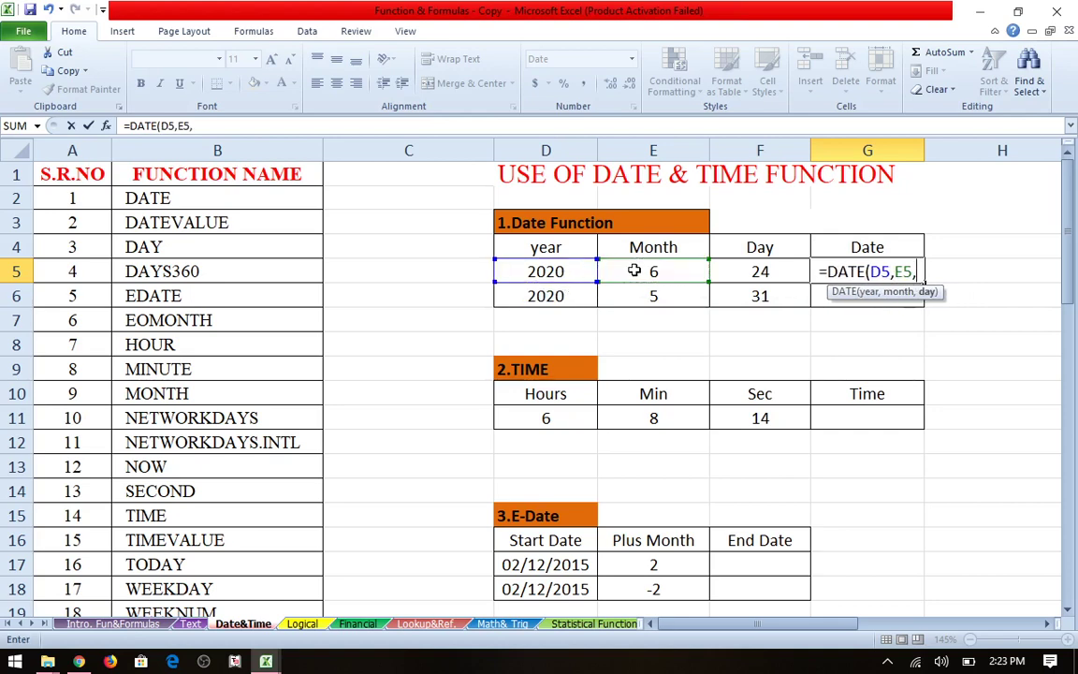
click(775, 270)
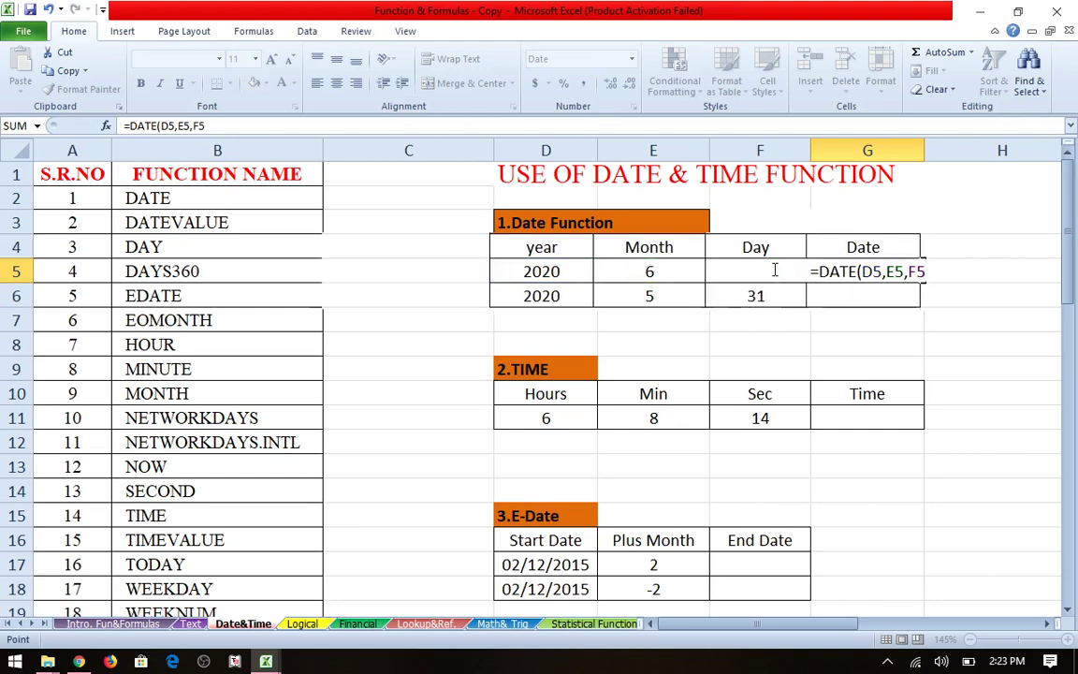
key(Tab)
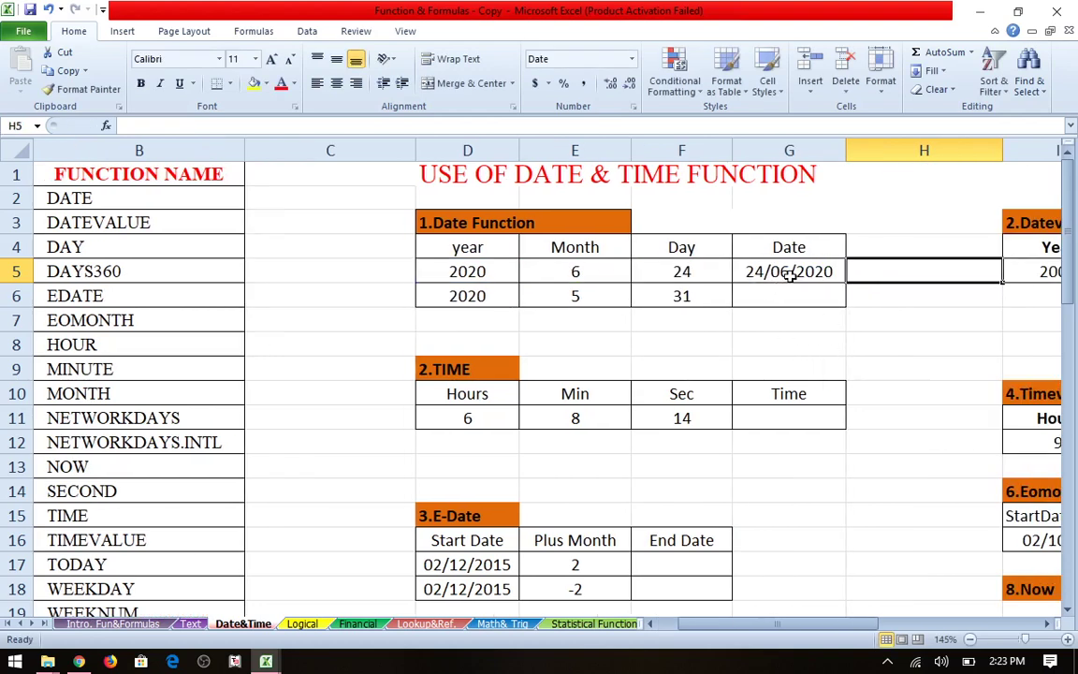
Fill the DATE formula from G5 down to G6 in the Date Function table.
click(770, 299)
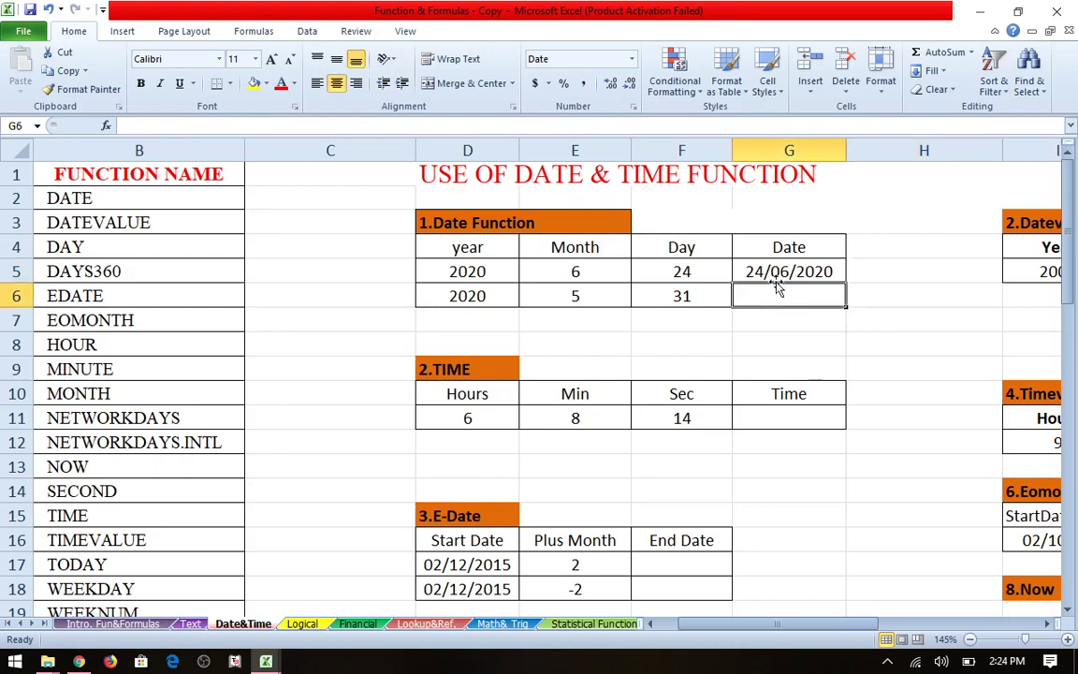
click(781, 272)
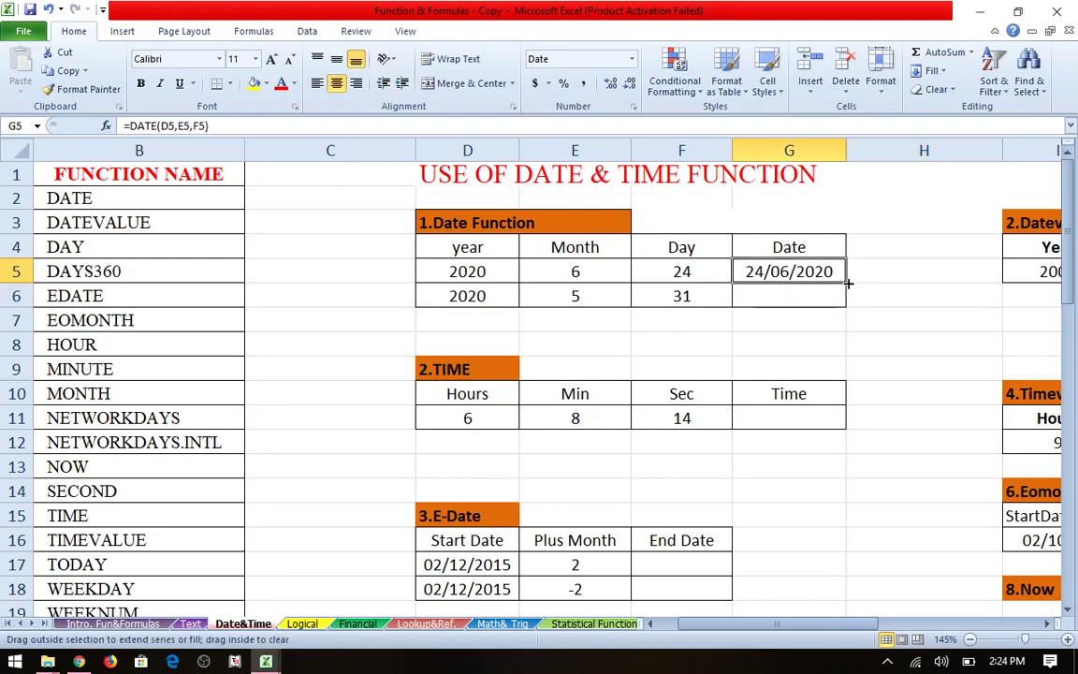
drag(847, 282, 848, 298)
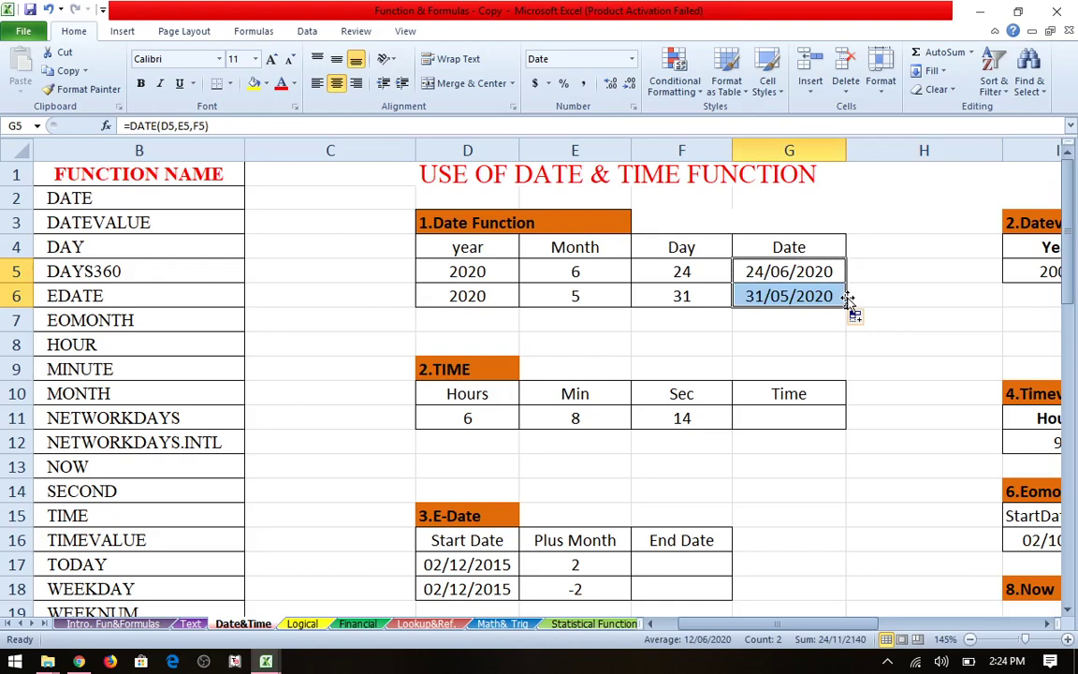
Enter =TIME(D11,E11,F11) in cell G11 of the TIME table, combining the hours, minutes and seconds.
click(789, 489)
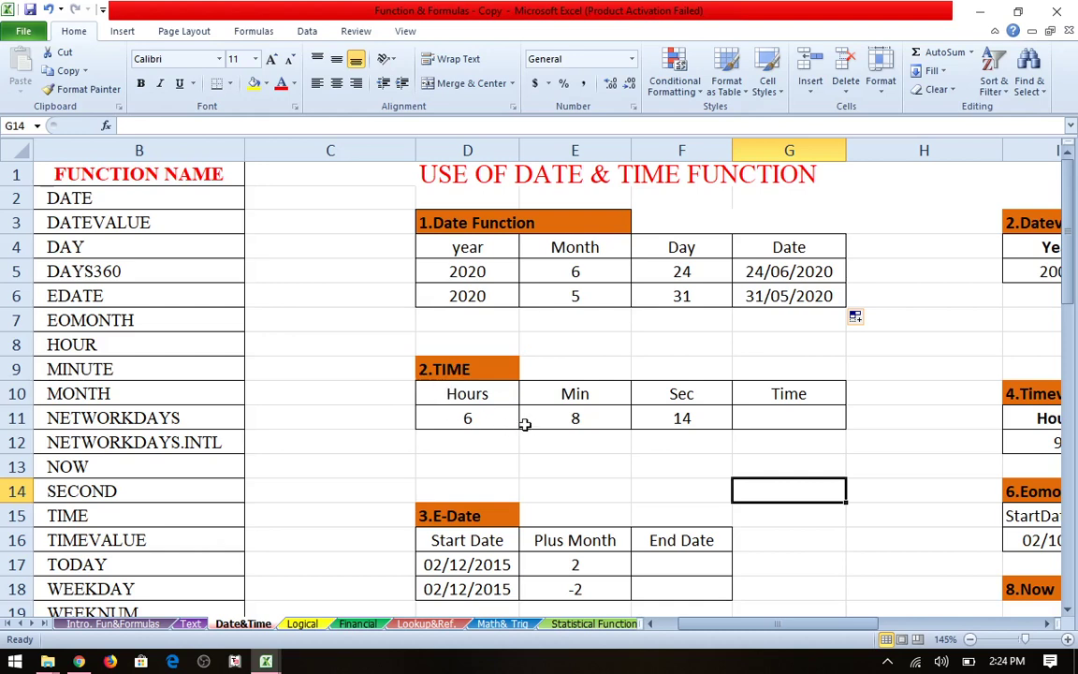
click(483, 419)
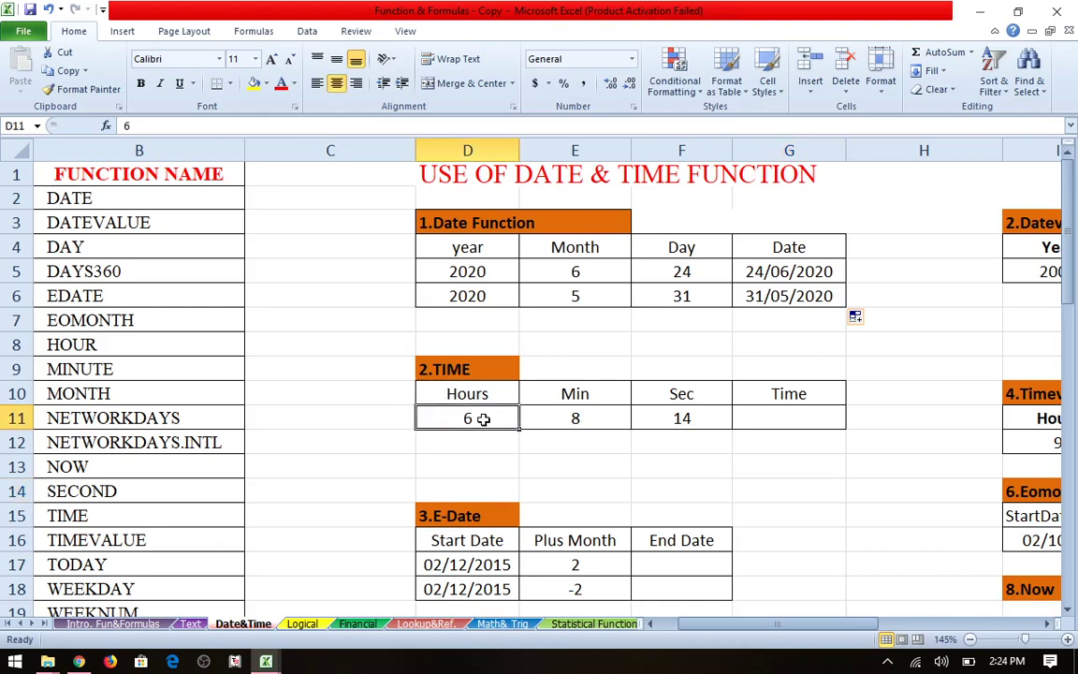
click(573, 390)
click(671, 397)
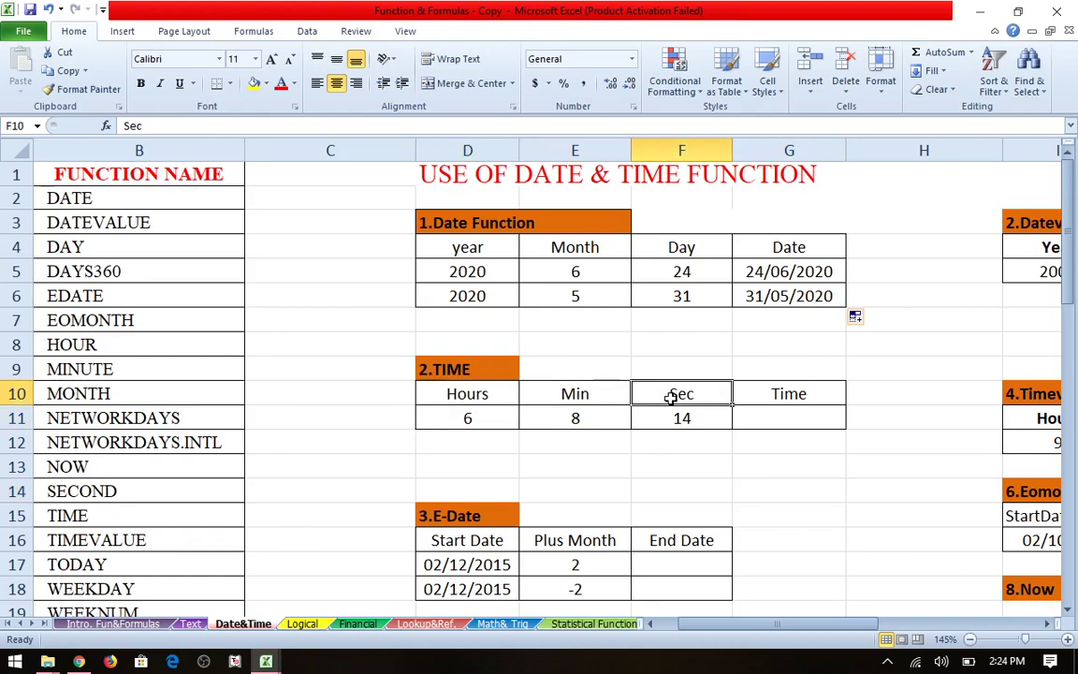
click(802, 413)
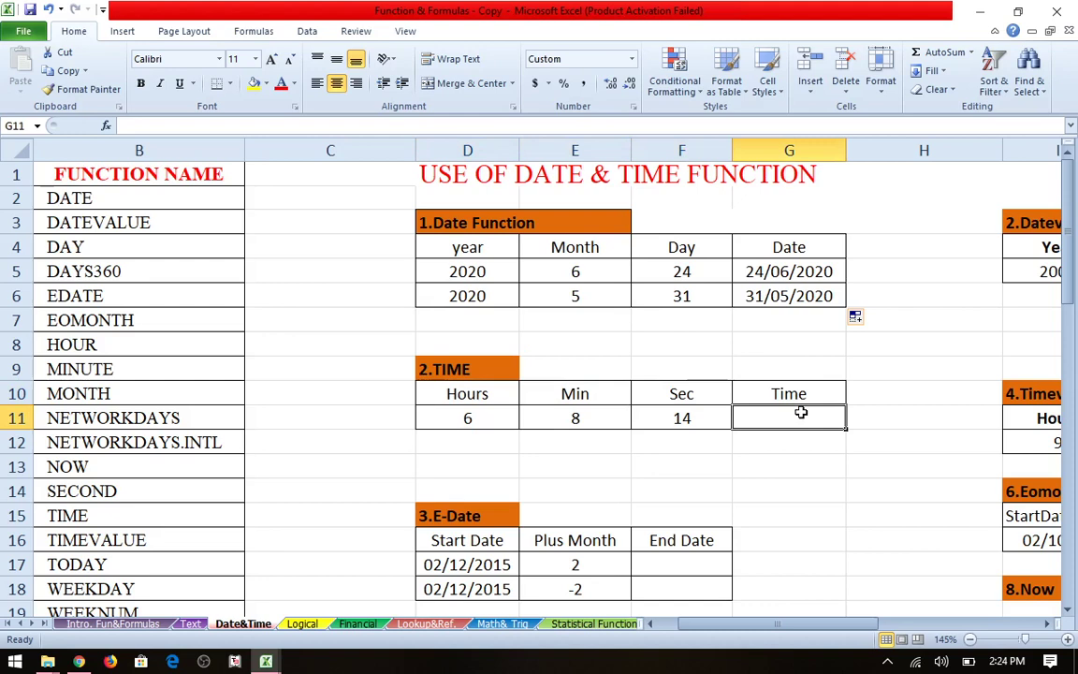
text(=)
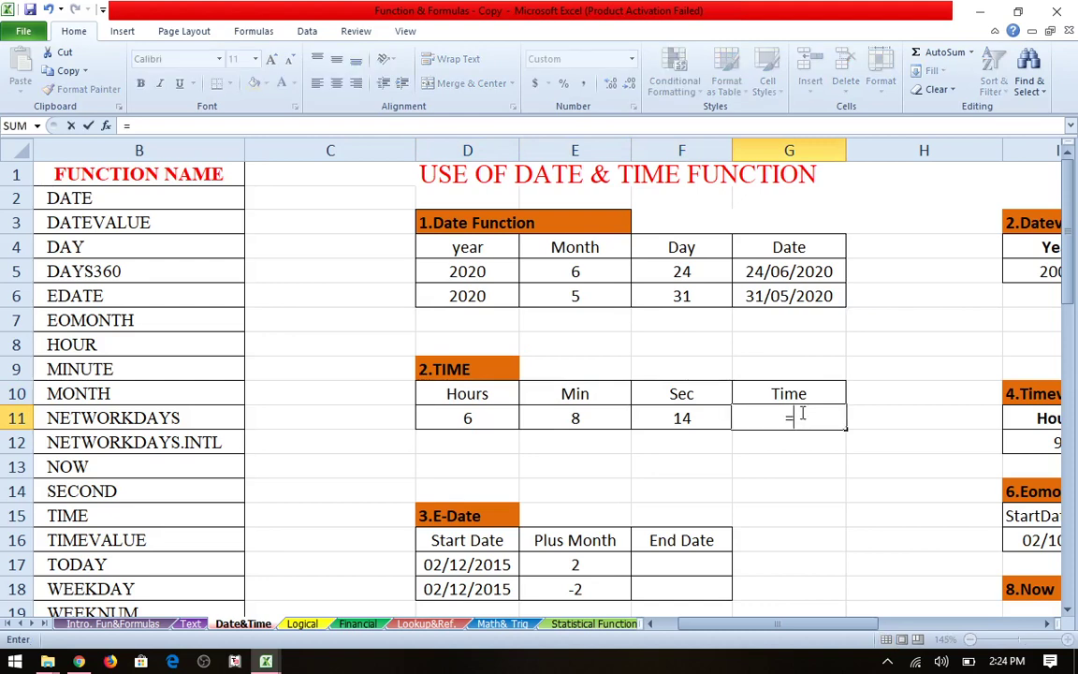
text(tim)
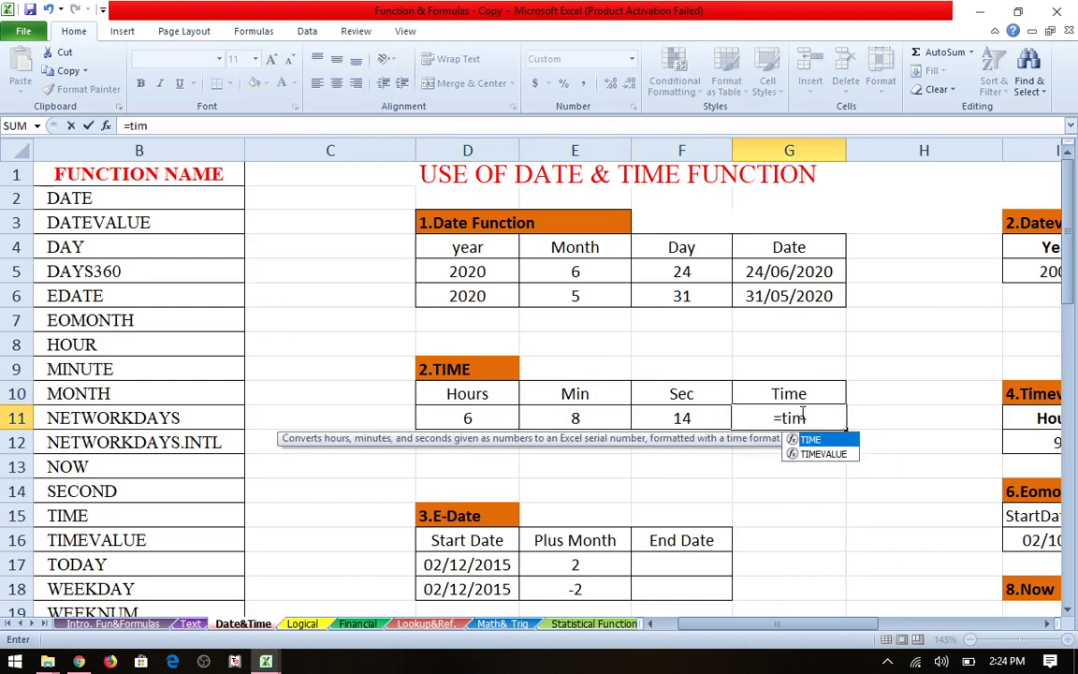
key(Tab)
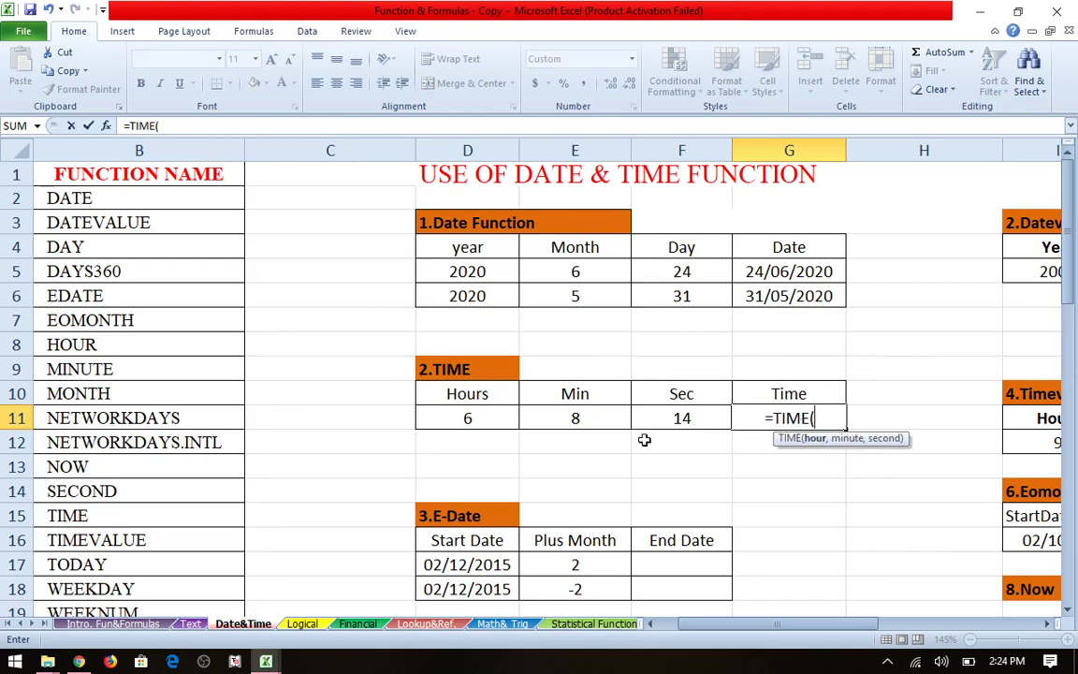
click(454, 421)
text(,)
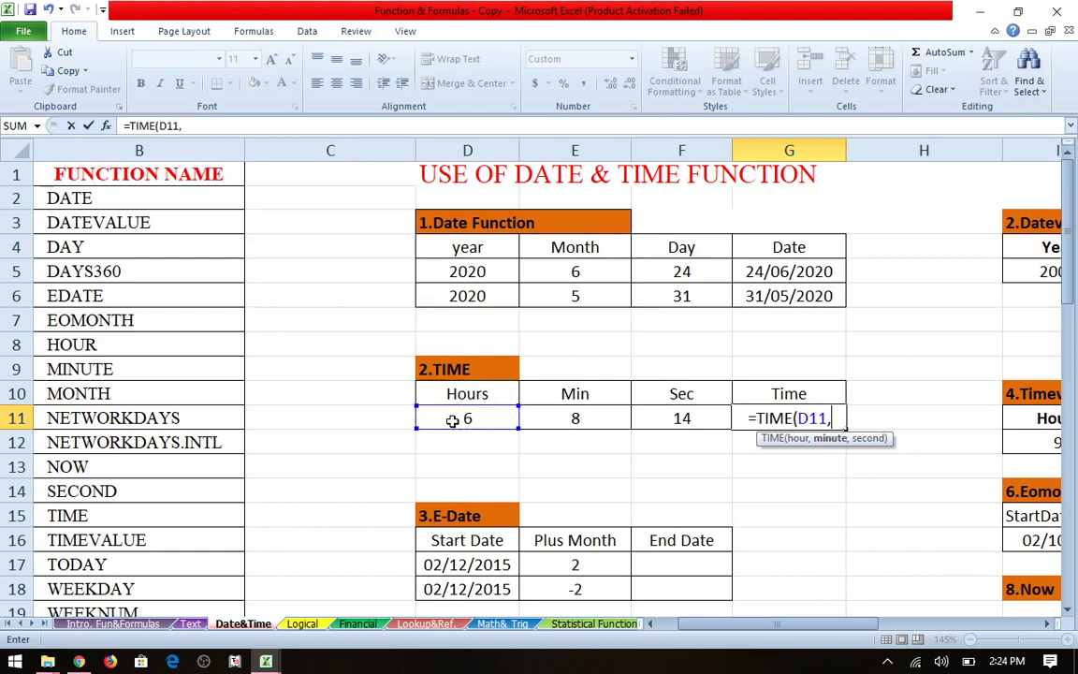
click(569, 417)
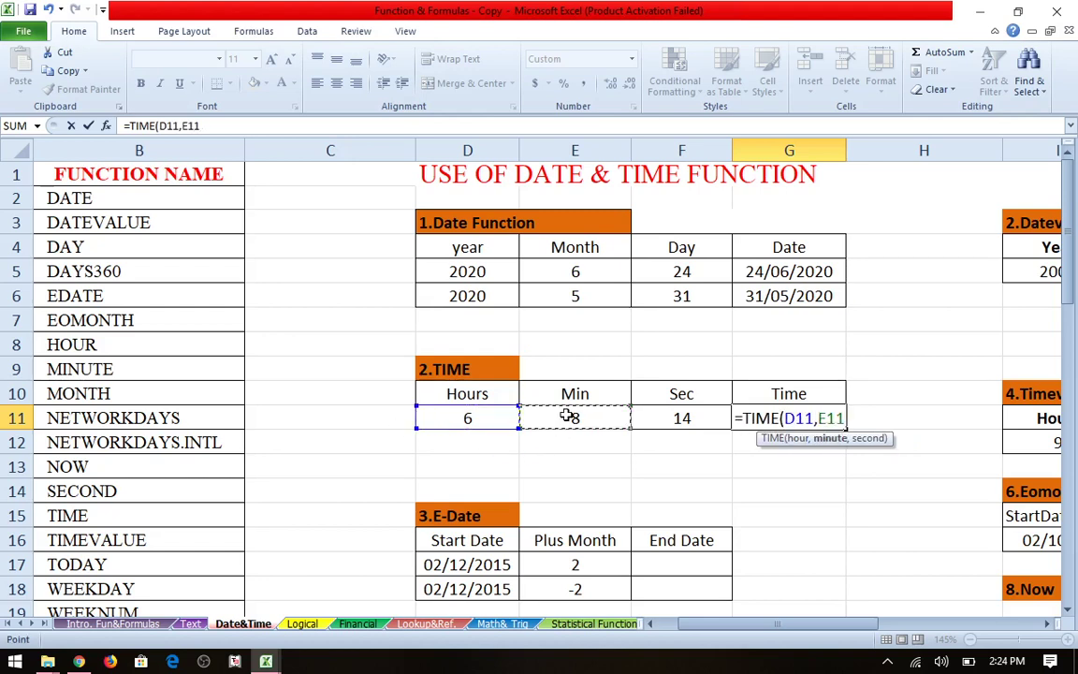
text(,)
click(680, 418)
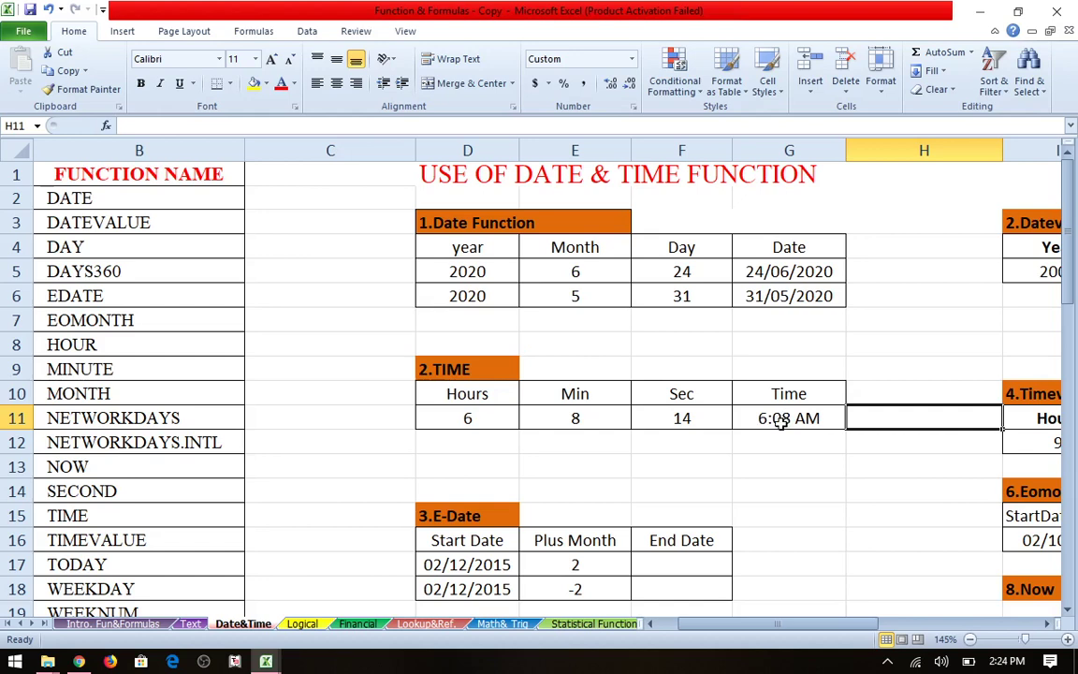
Enter =EDATE(D17,E17) in cell F17 of the E-Date table to work out the first end date.
scroll(780, 423, down, 2)
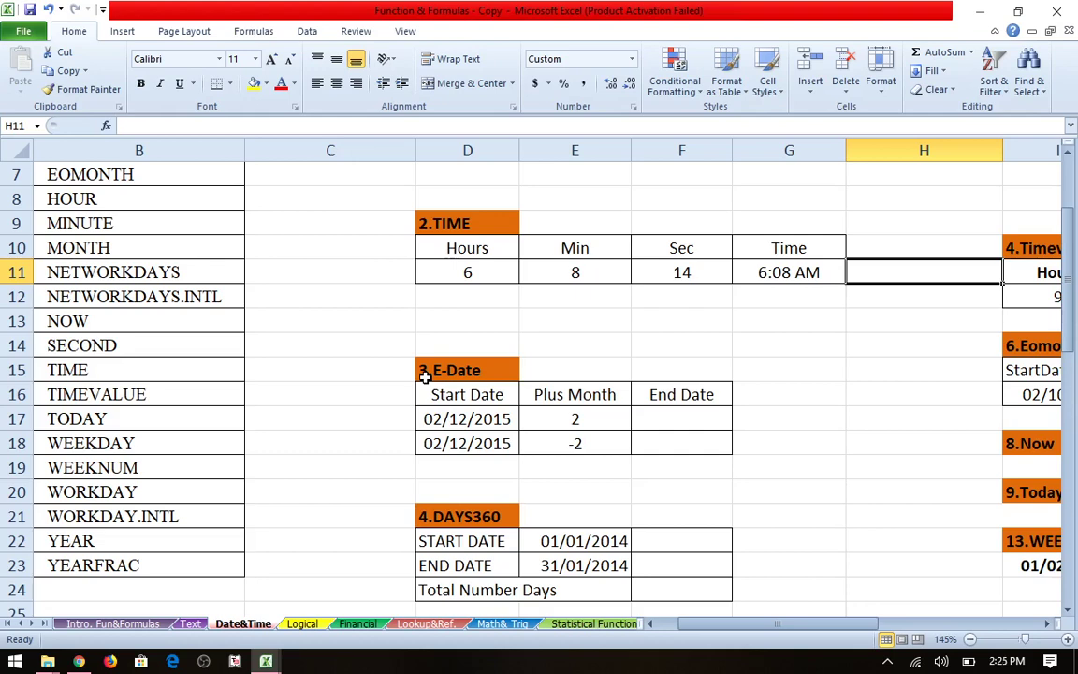
click(448, 419)
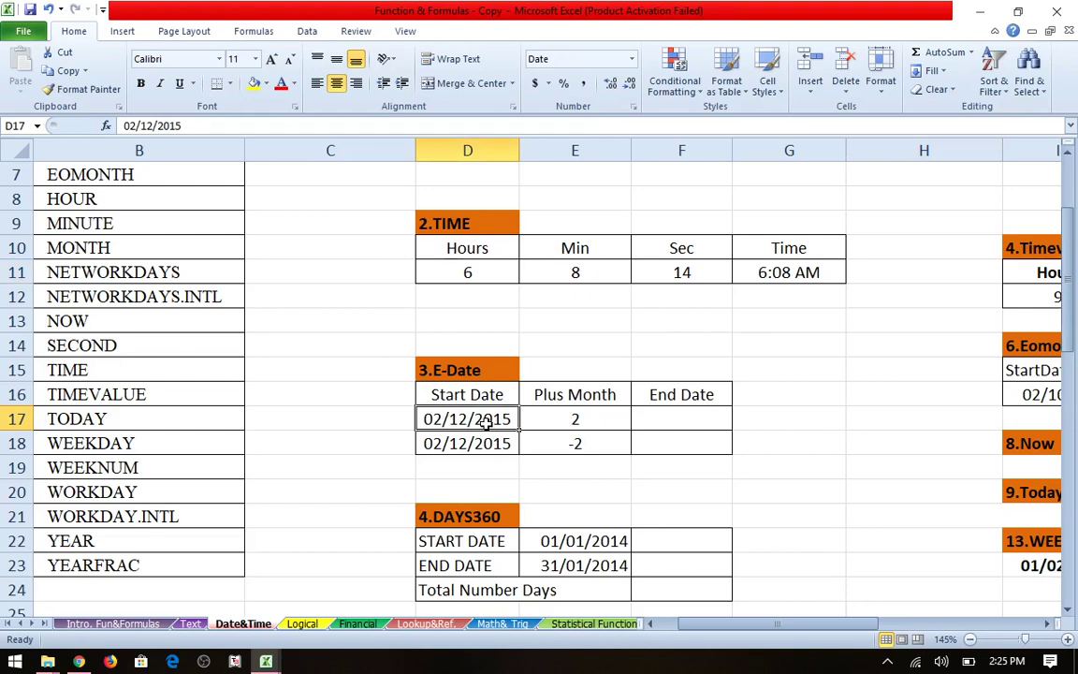
click(538, 416)
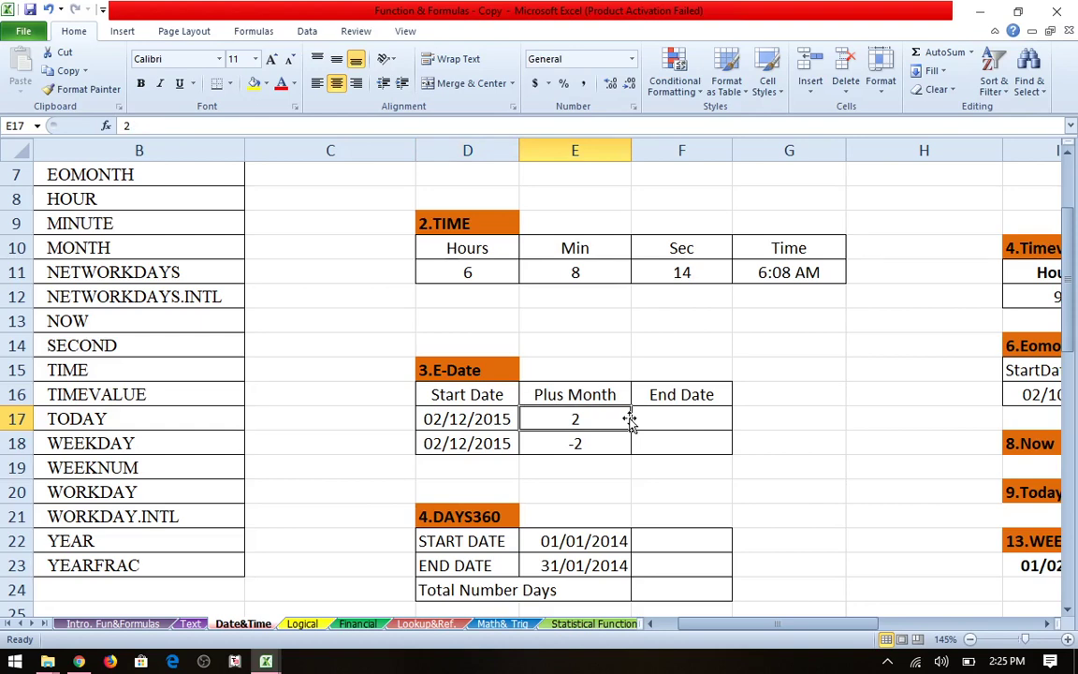
click(676, 414)
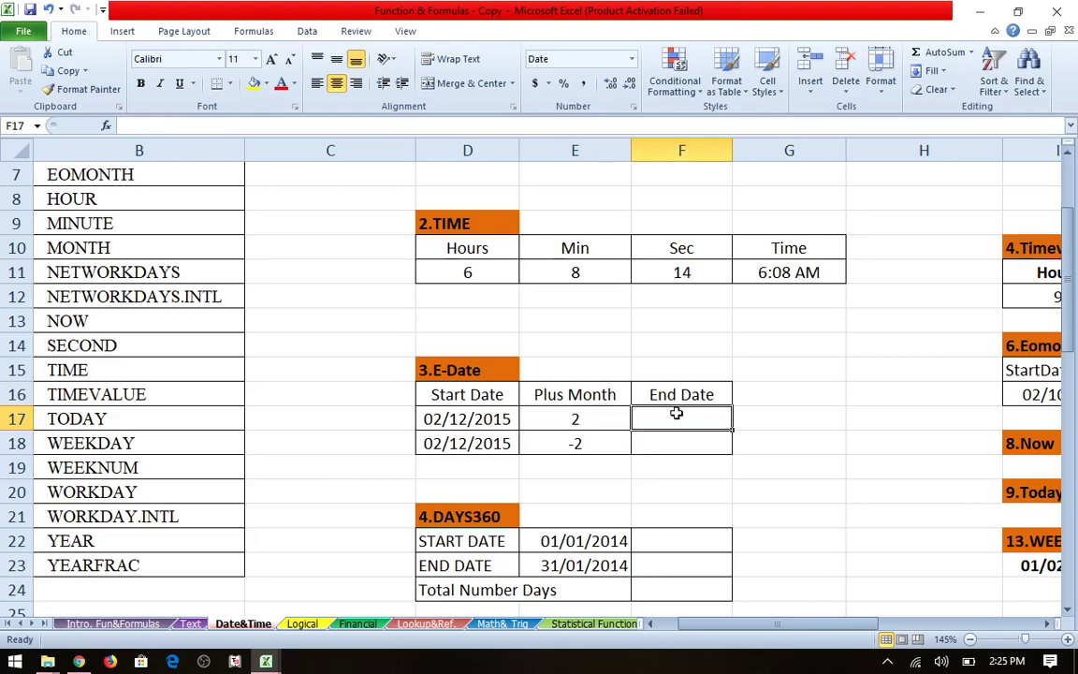
text(=e)
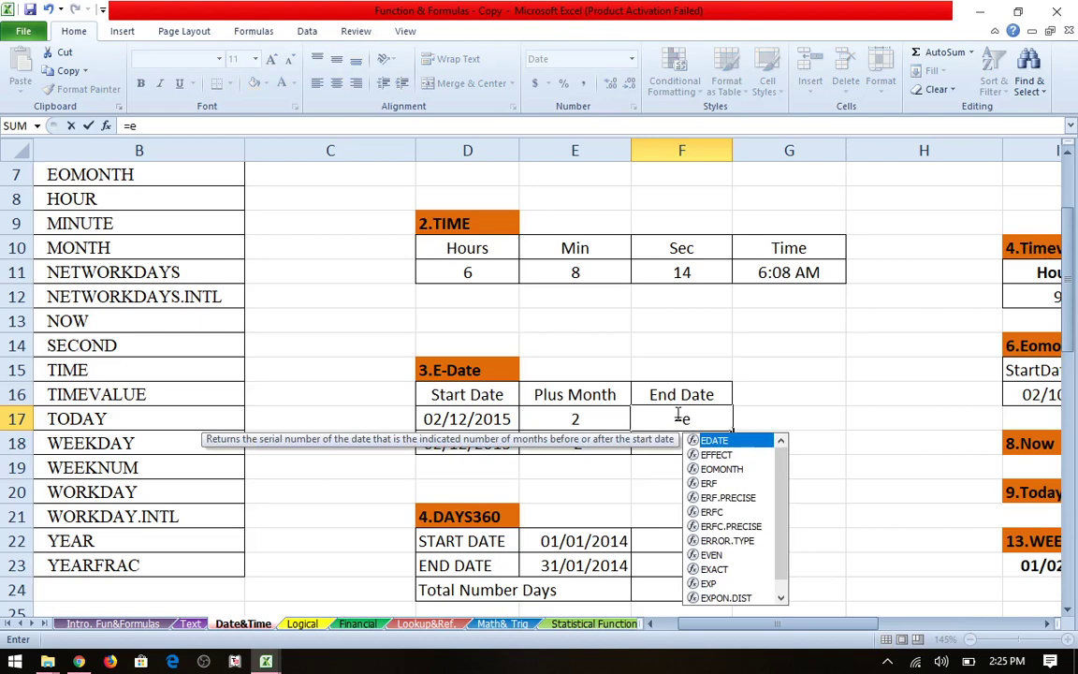
key(Tab)
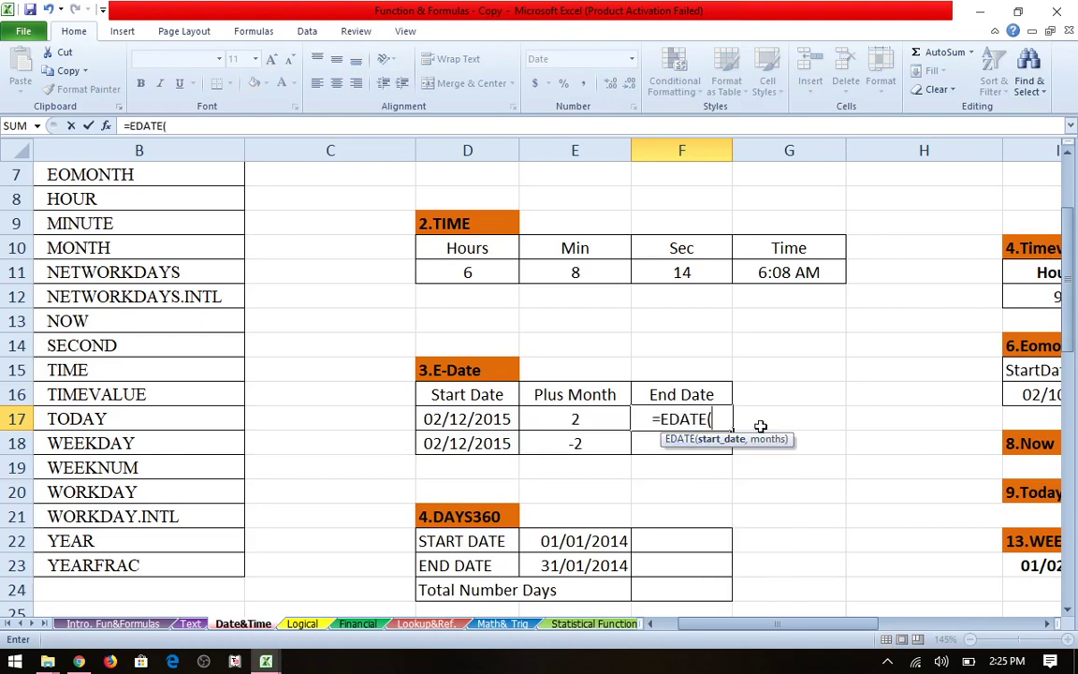
click(452, 412)
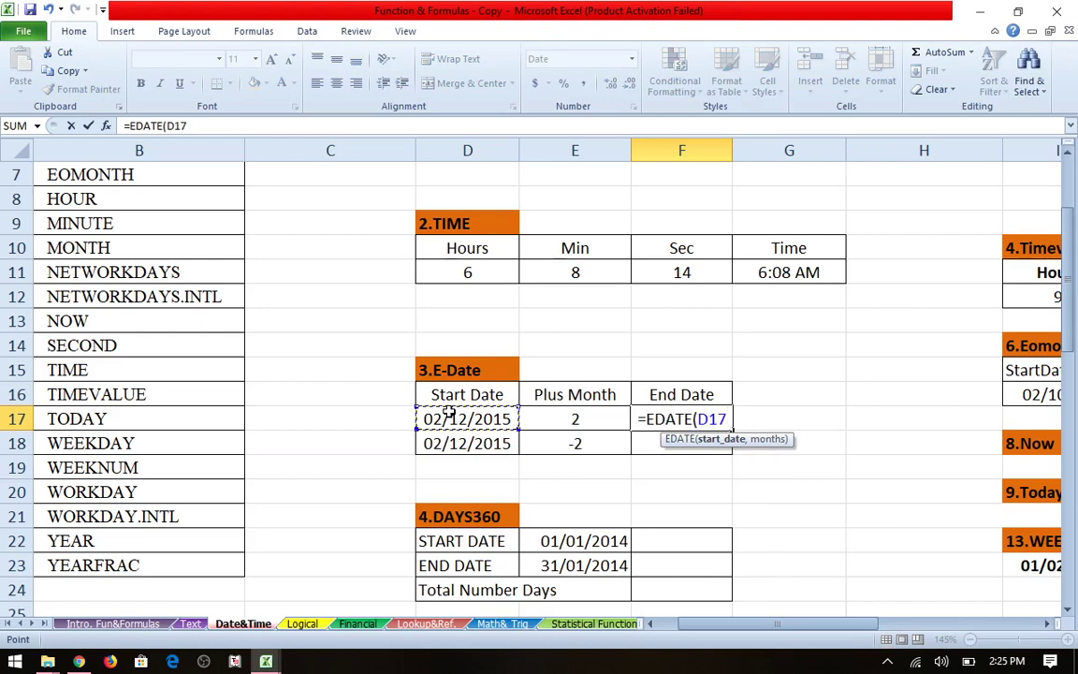
text(,)
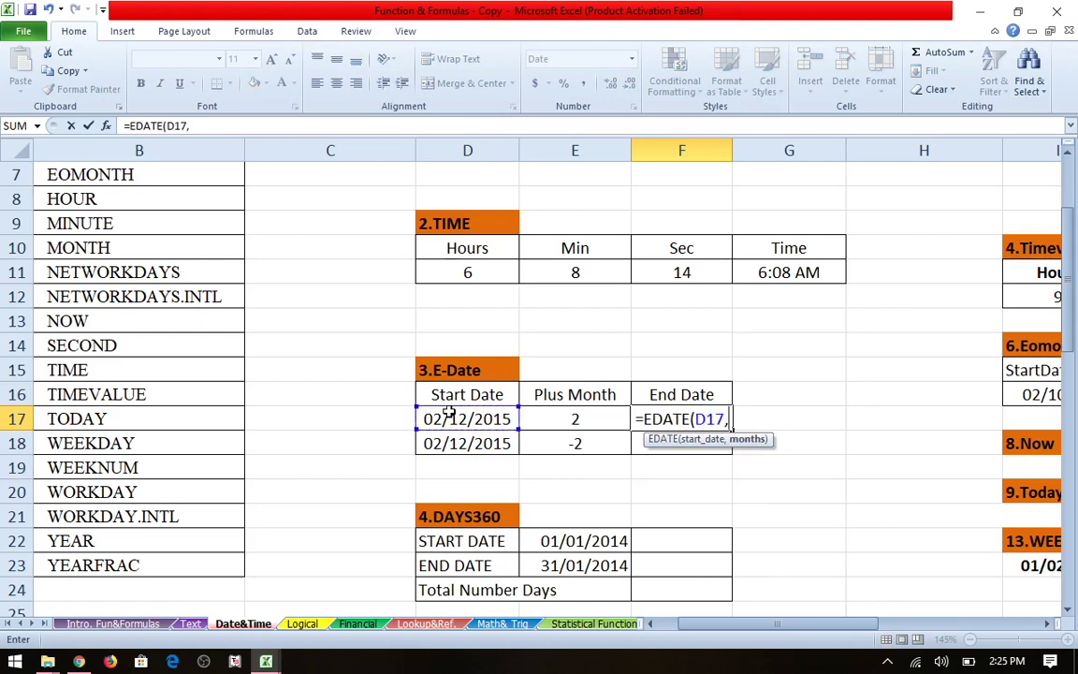
click(575, 420)
key(Tab)
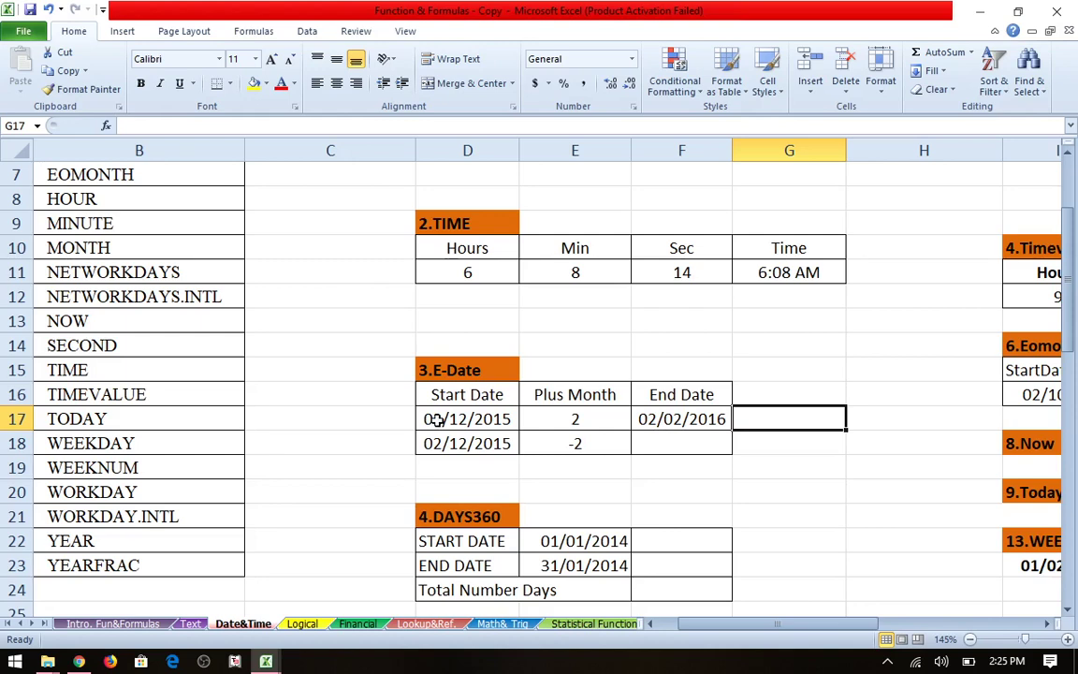
Fill the EDATE formula from F17 down to F18 for the row with -2 months.
click(568, 423)
click(568, 442)
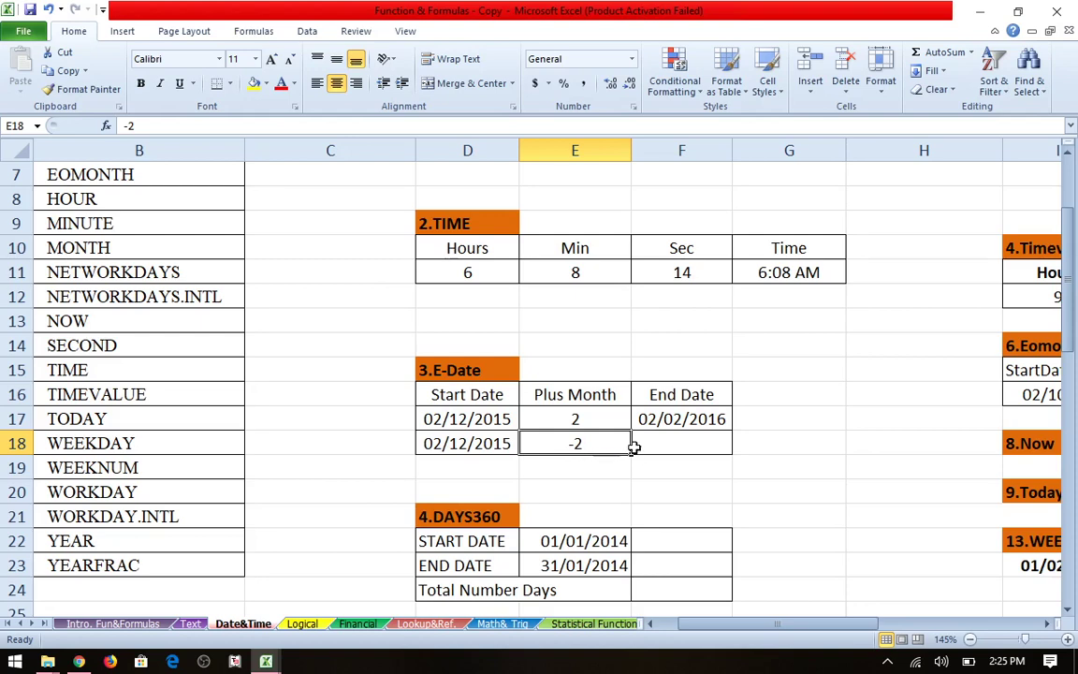
click(655, 423)
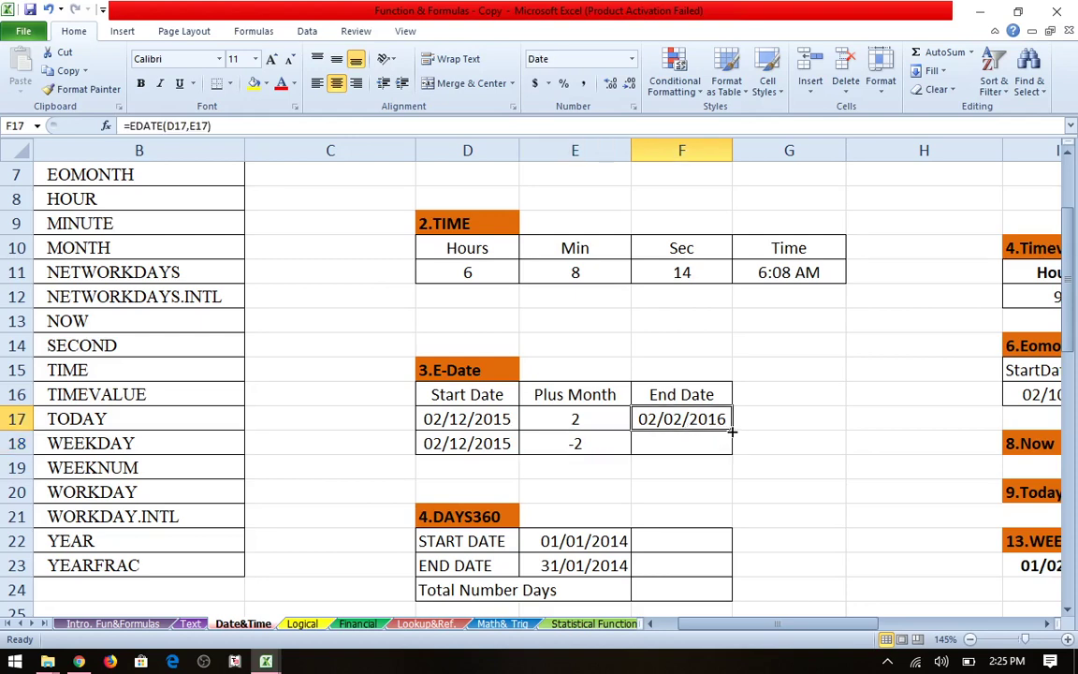
drag(718, 434, 733, 458)
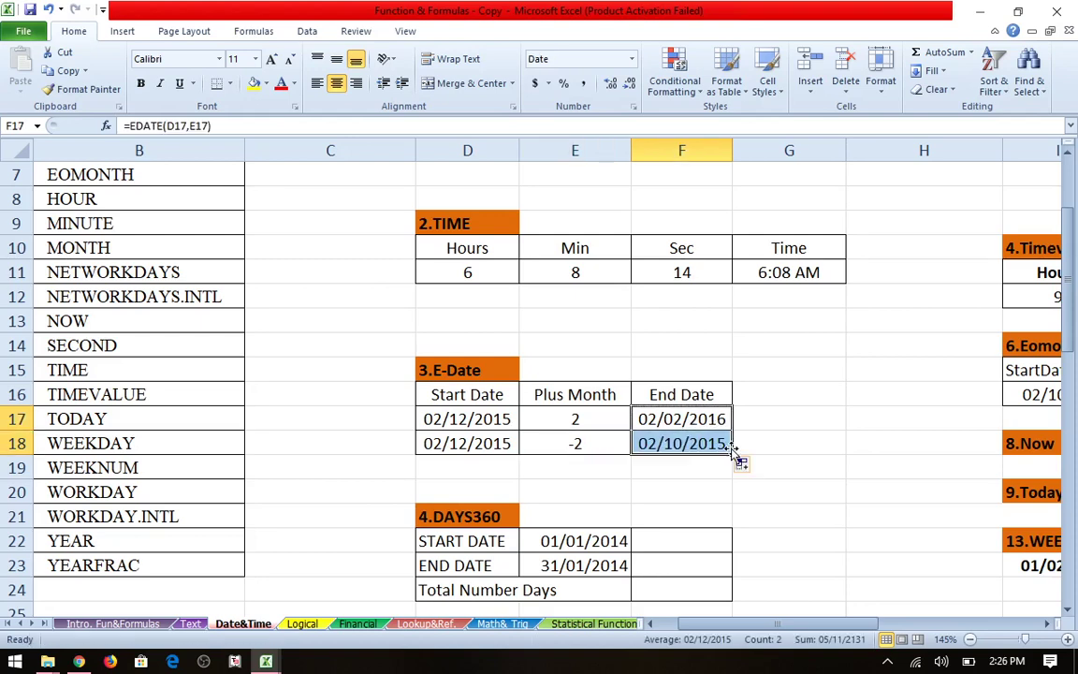
click(580, 442)
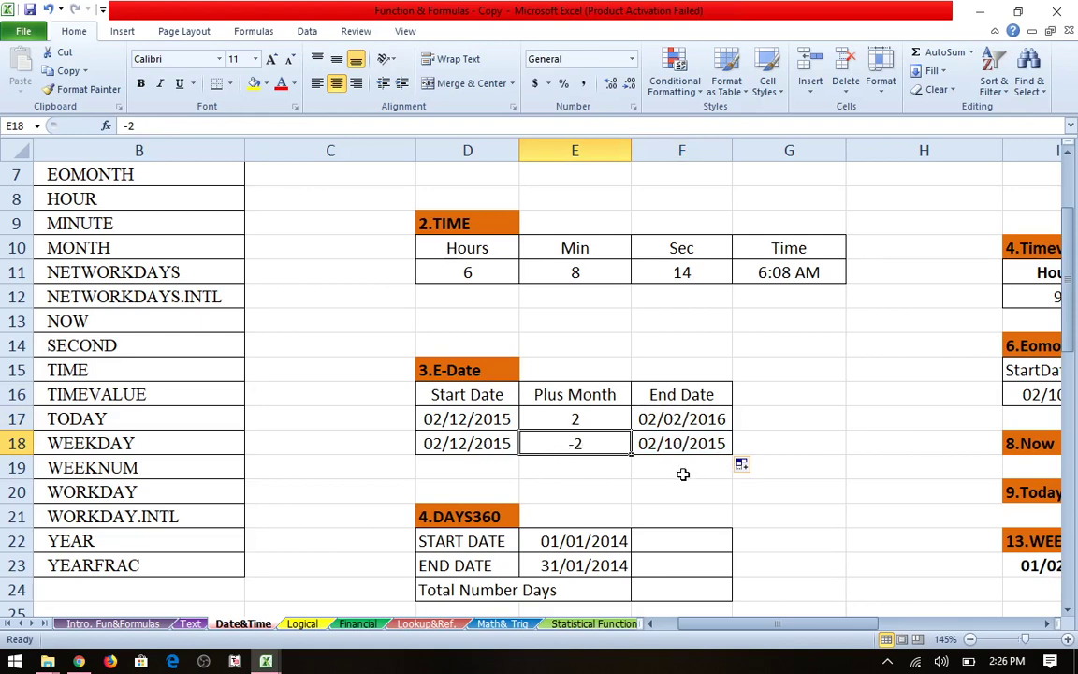
Enter =DAYS360(E22,E23) in cell F24 of the DAYS360 table to count the days between the start and end dates.
scroll(668, 475, down, 2)
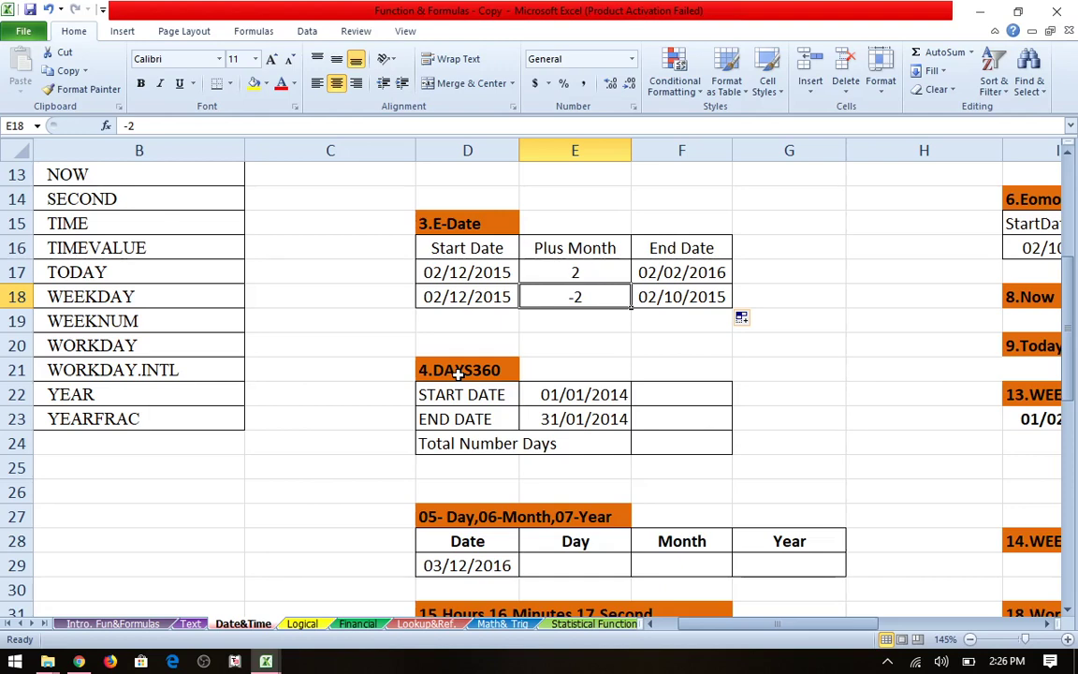
click(657, 449)
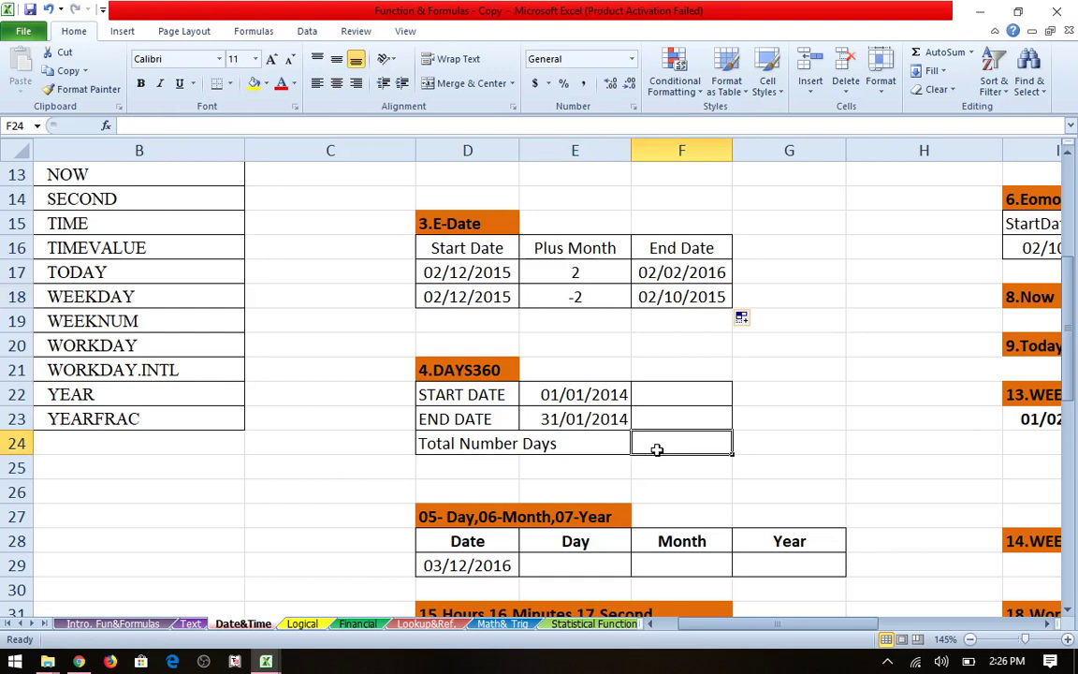
click(561, 400)
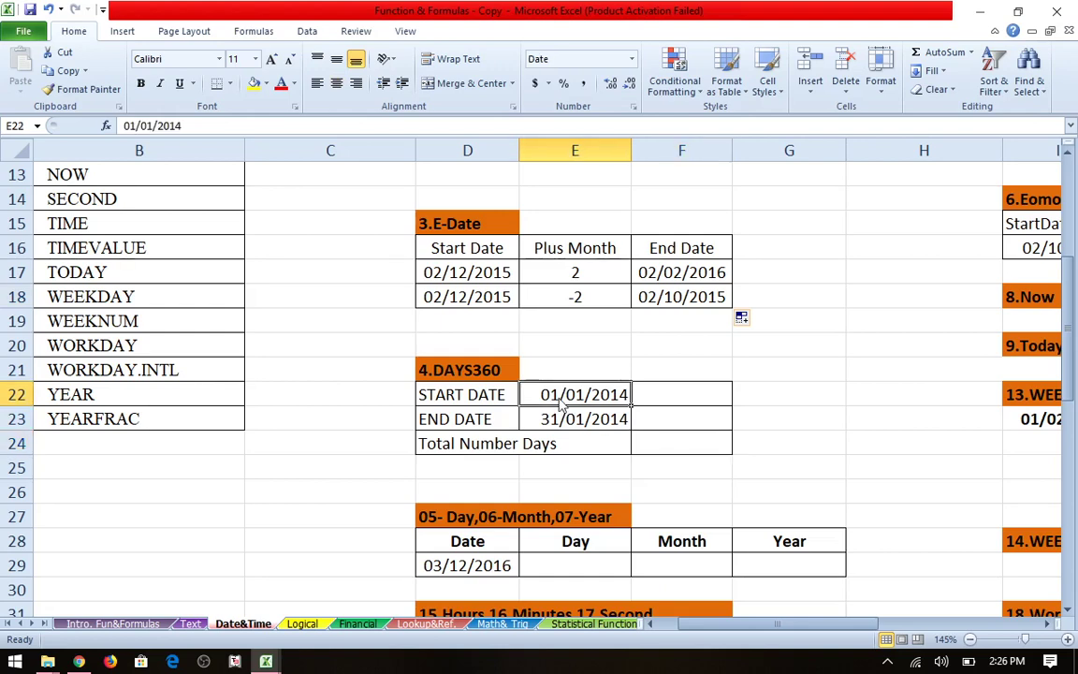
click(549, 420)
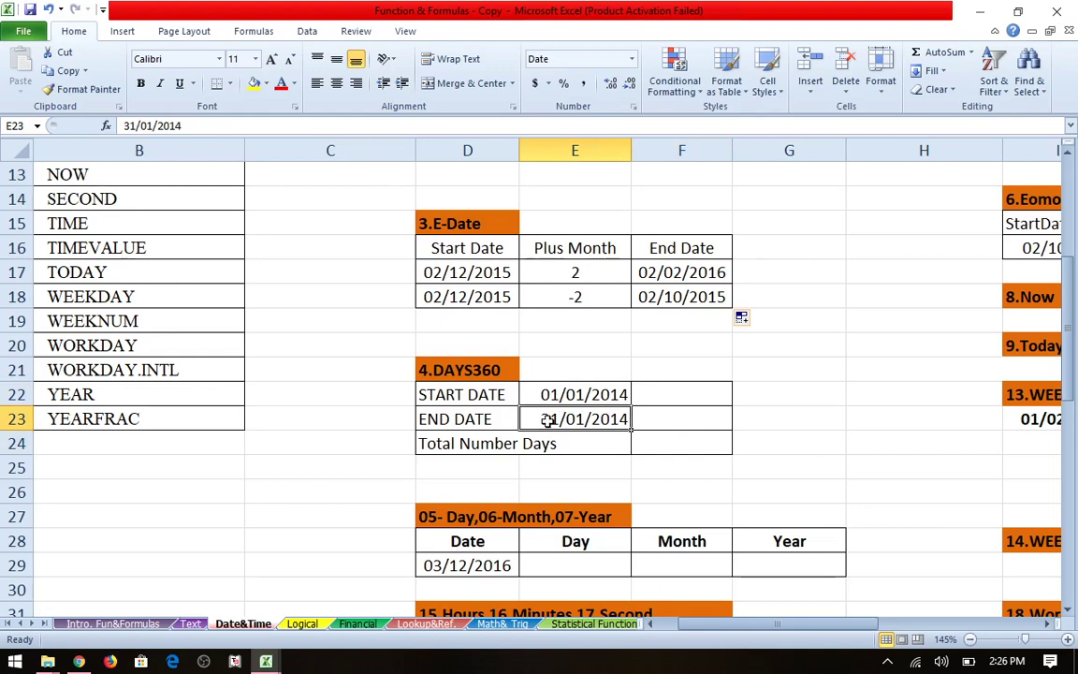
click(657, 446)
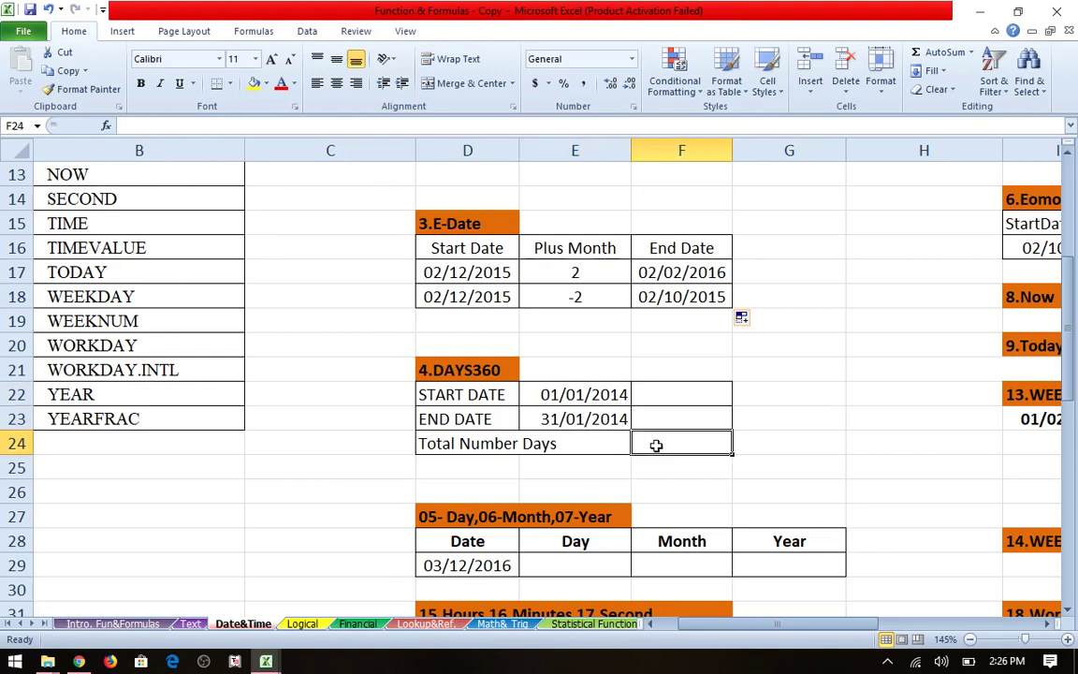
text(=)
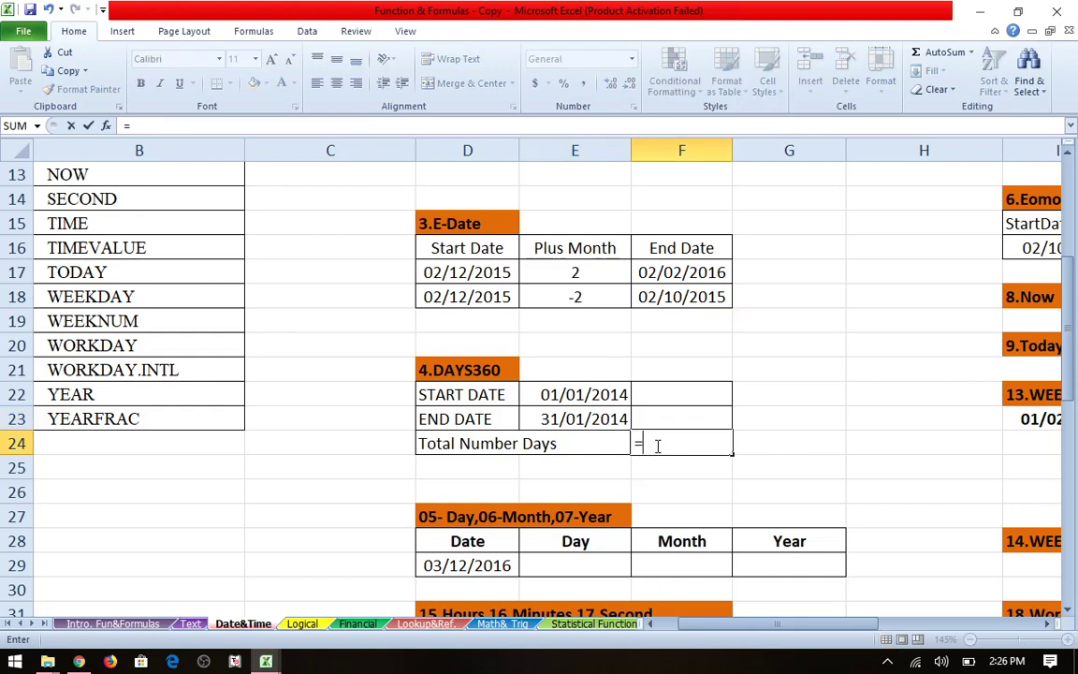
text(day)
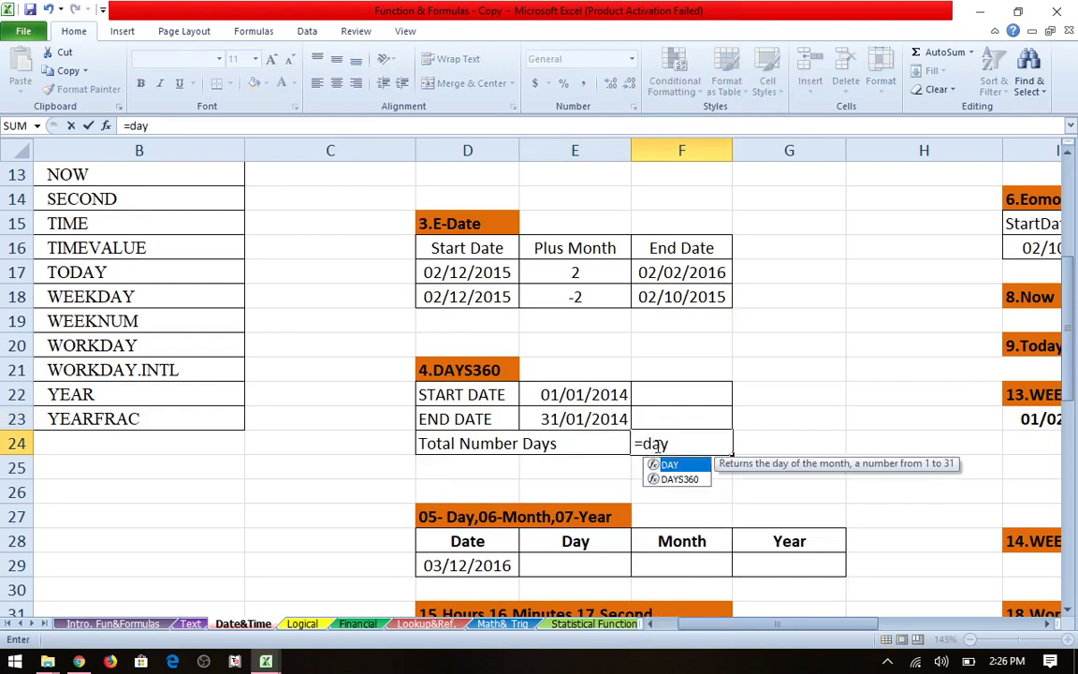
key(Down)
key(Tab)
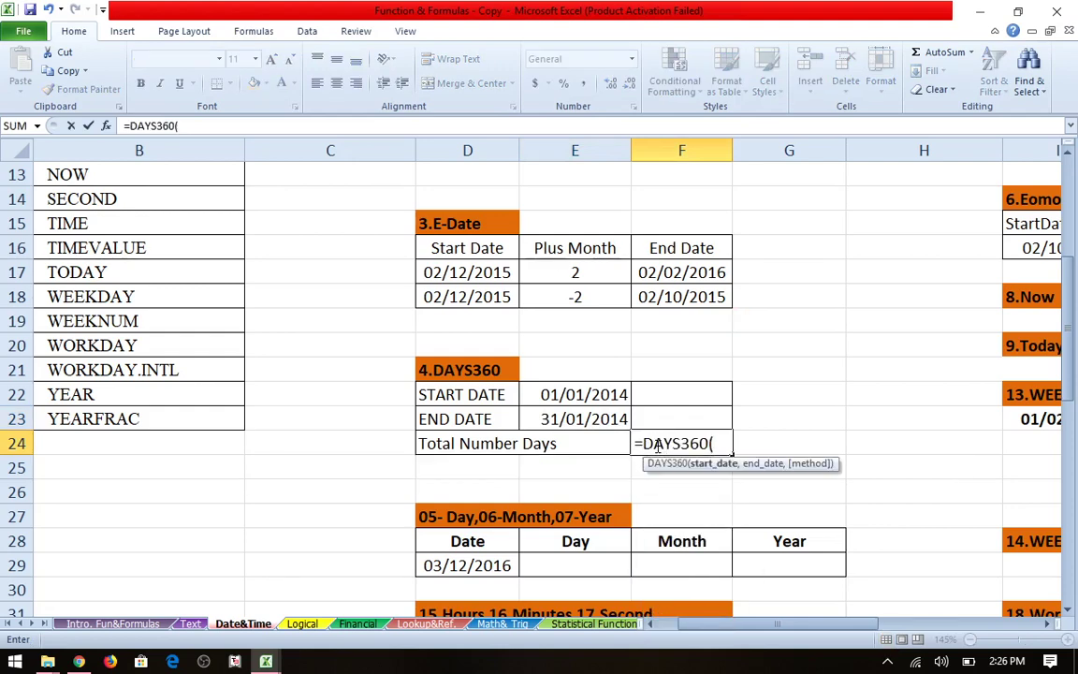
click(580, 395)
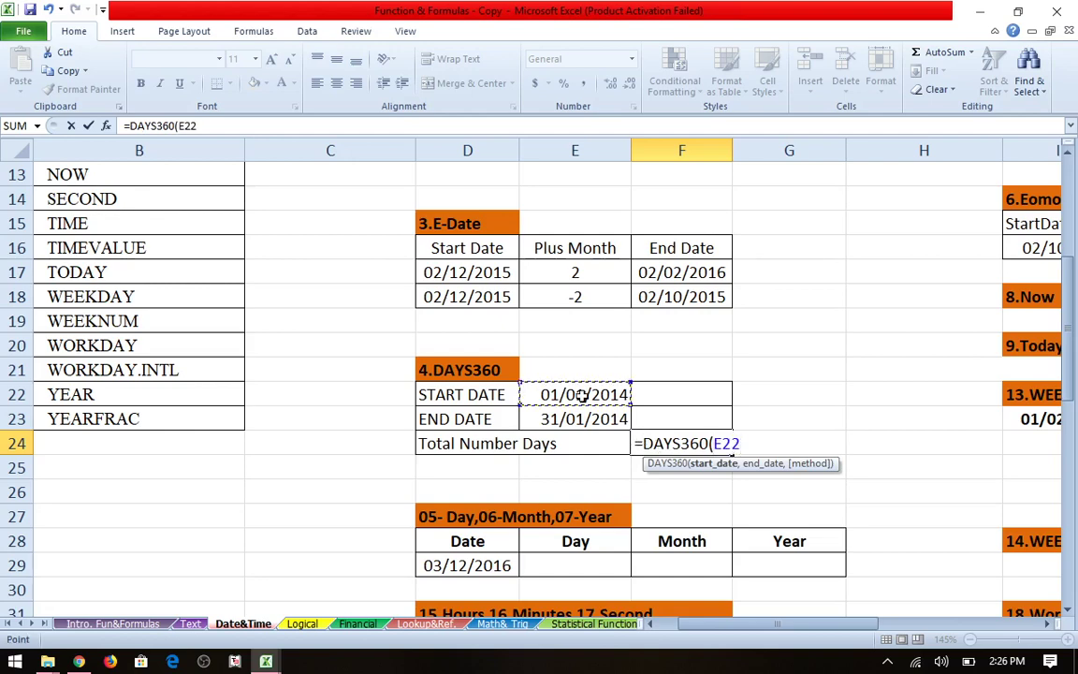
text(,)
click(573, 420)
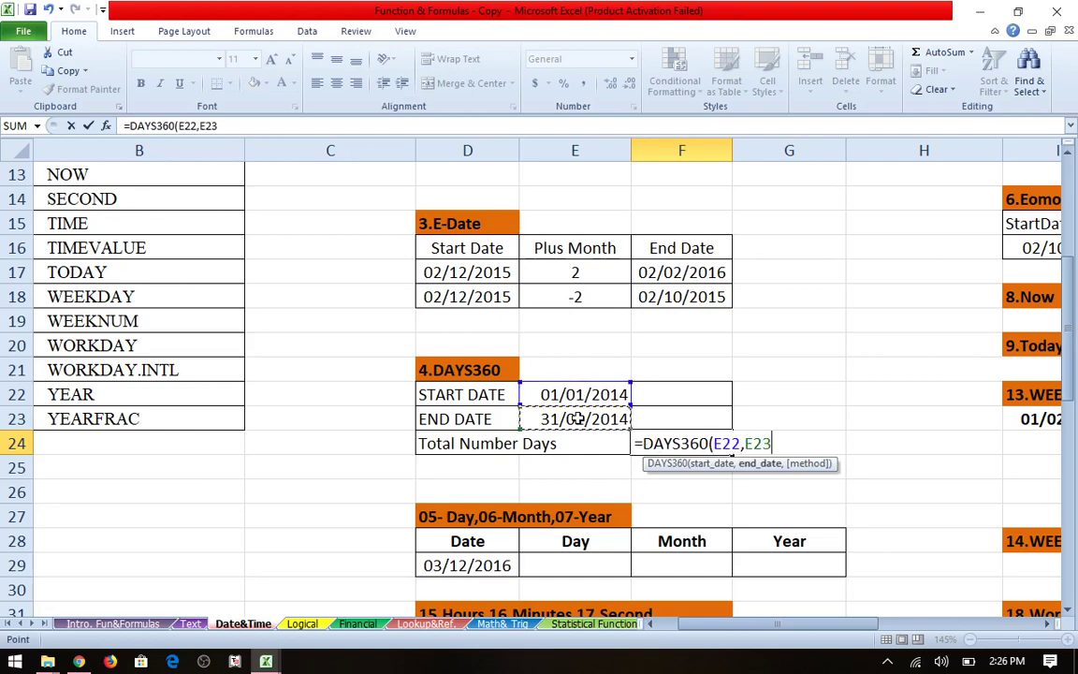
key(Tab)
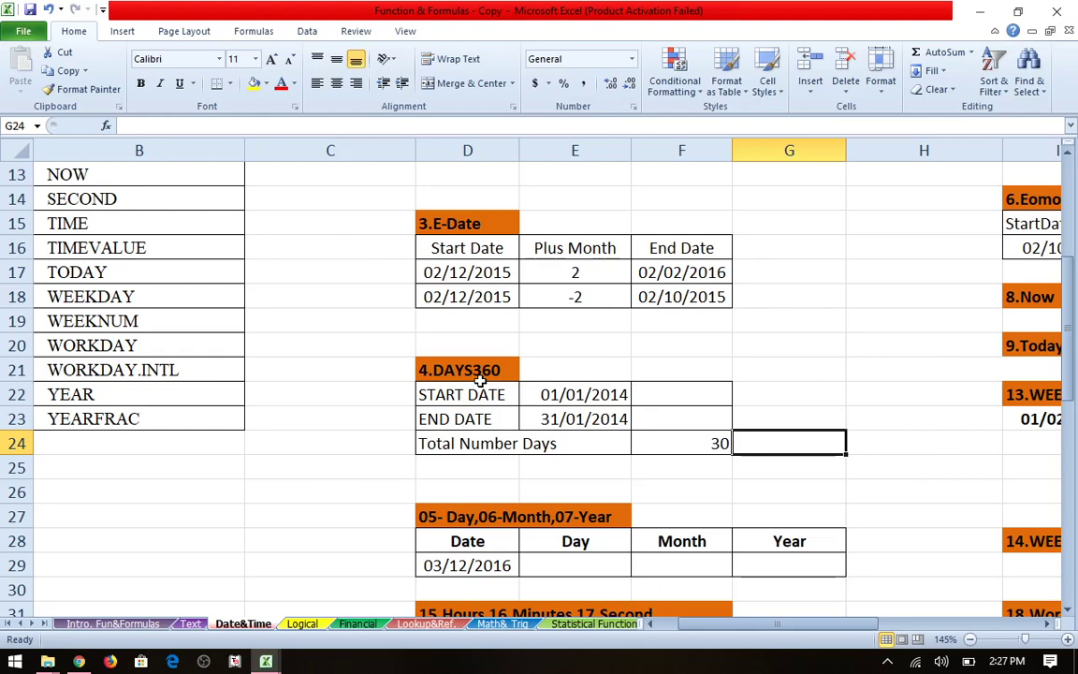
Examine the date in D29 and the empty Day, Month and Year cells beside it, comparing them with the Date Function table.
scroll(505, 323, down, 2)
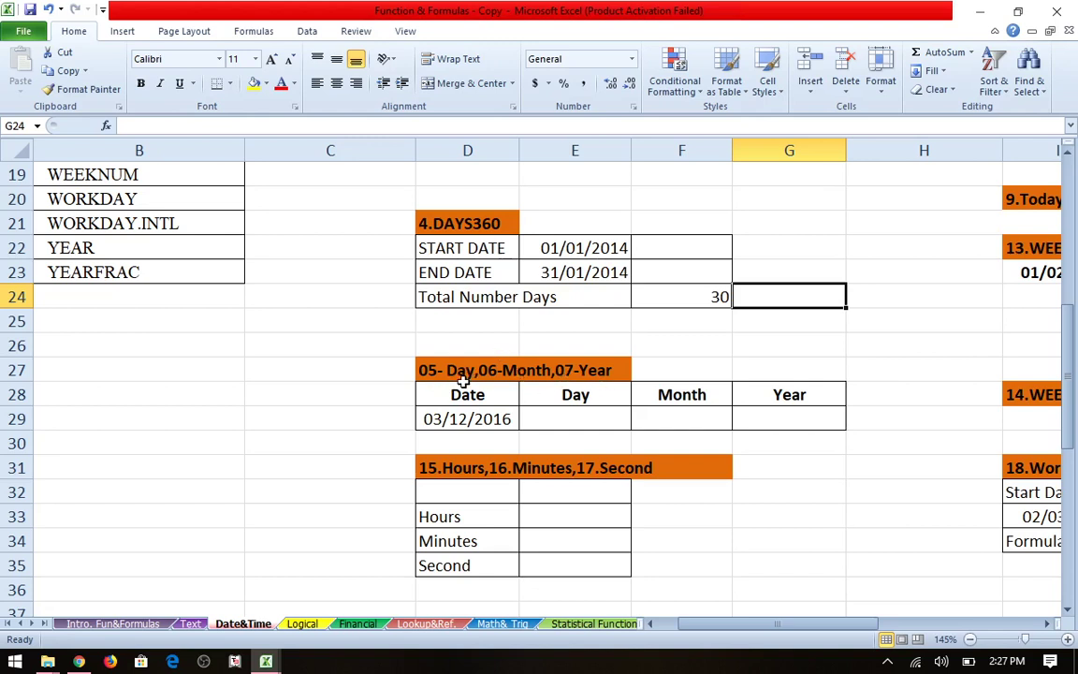
click(575, 418)
scroll(577, 415, up, 6)
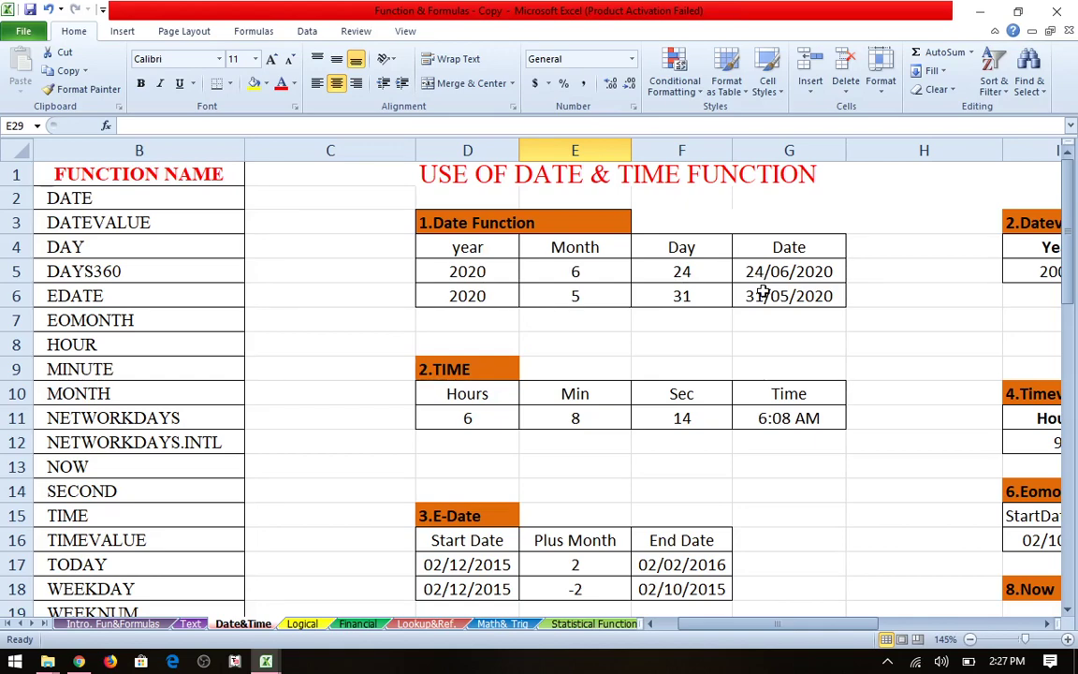
scroll(763, 293, down, 6)
click(440, 423)
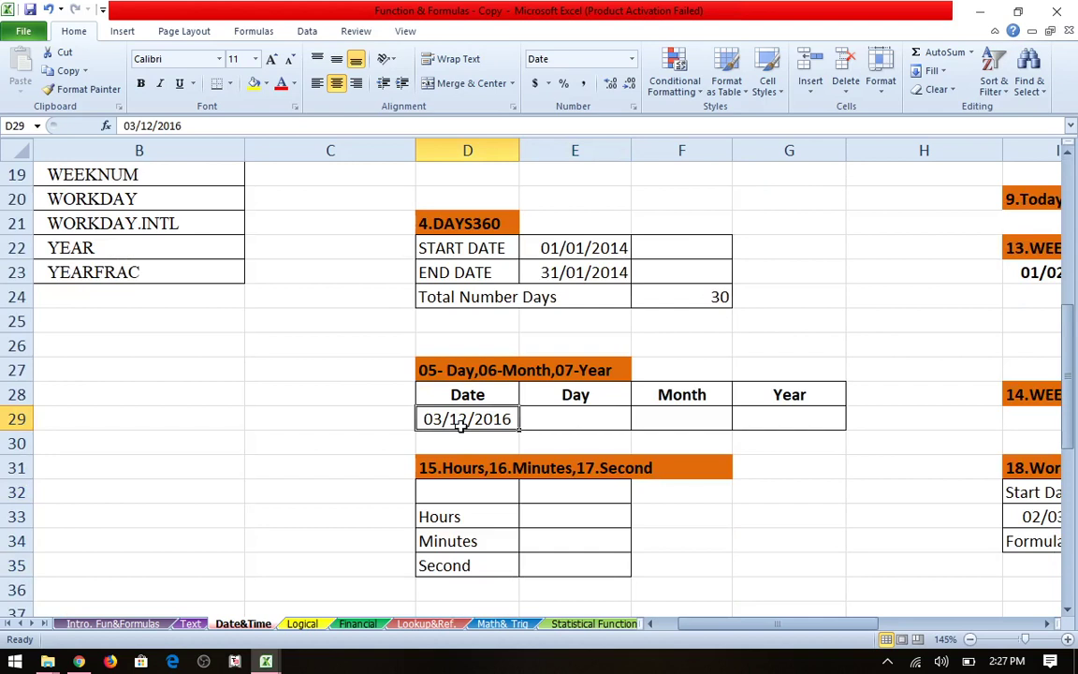
click(575, 436)
click(573, 412)
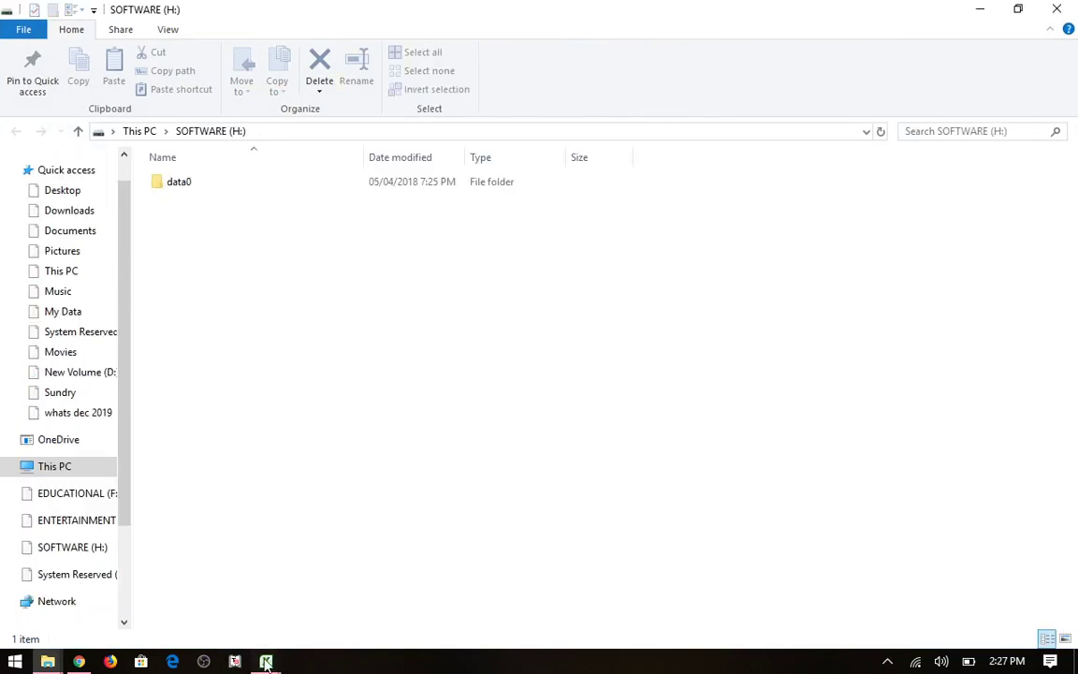
click(318, 530)
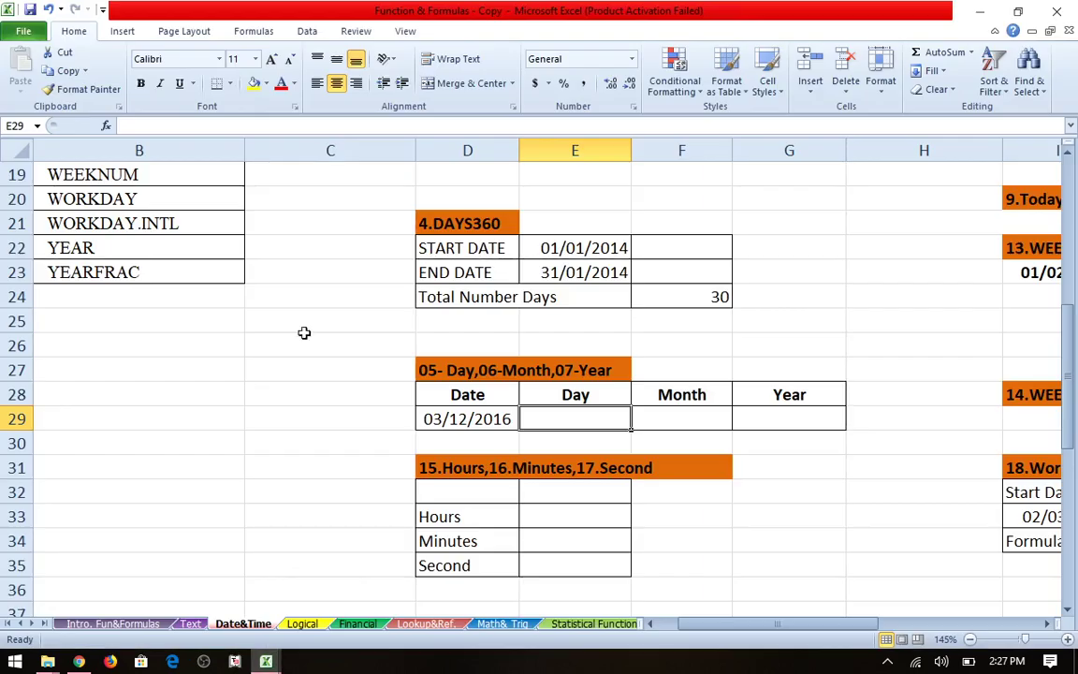
click(677, 422)
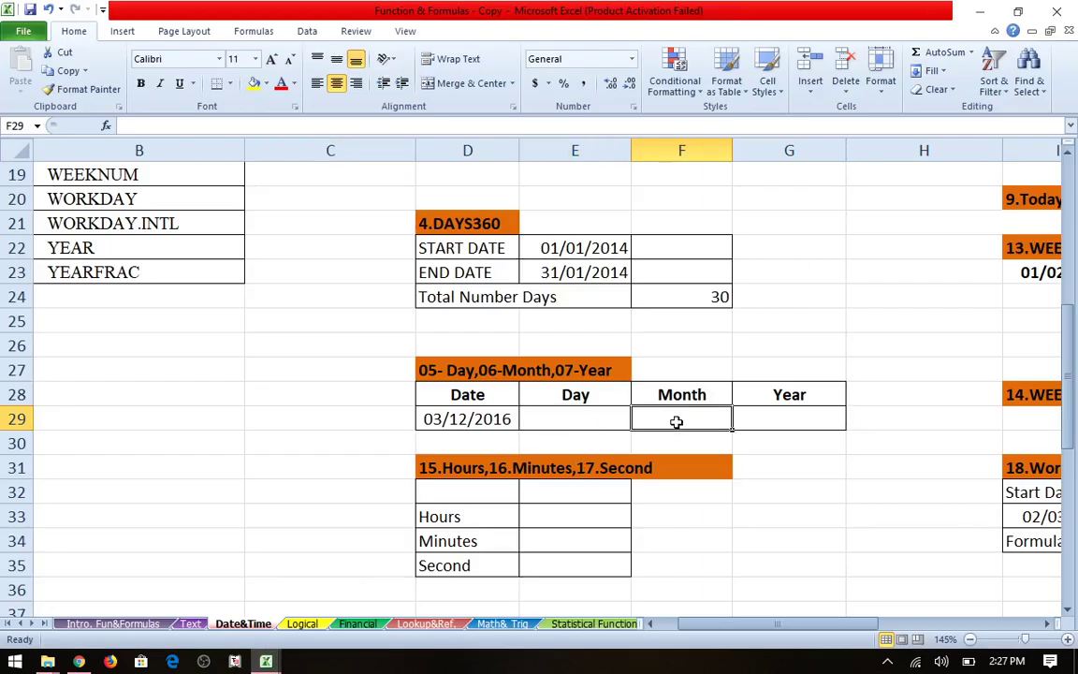
click(789, 421)
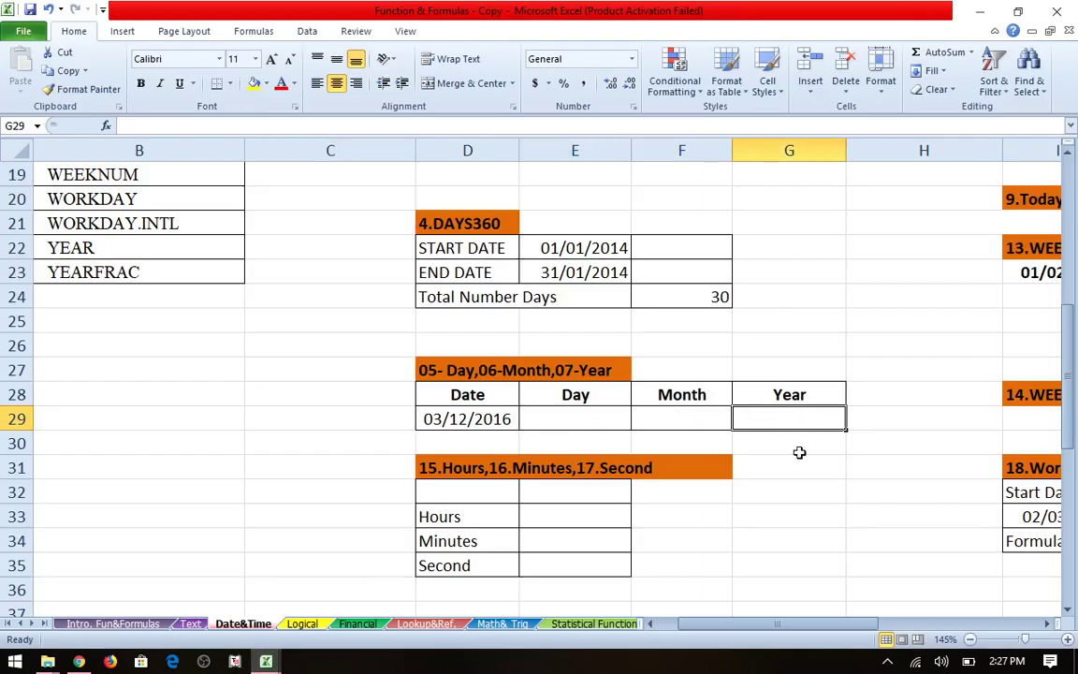
click(888, 662)
click(888, 661)
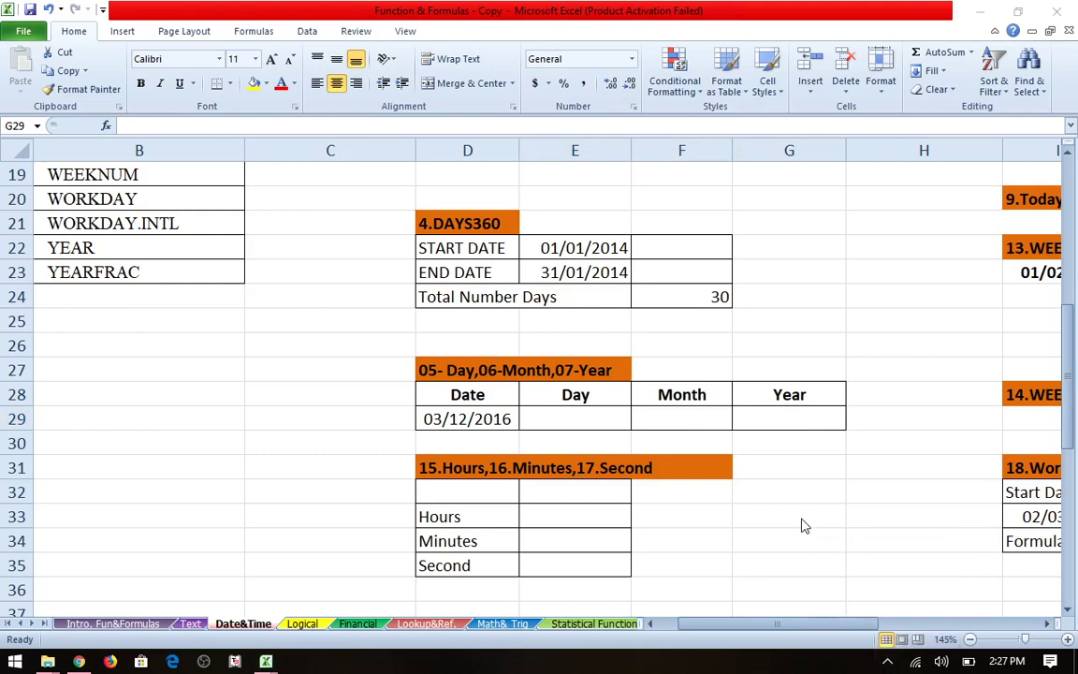
Enter =DAY(D29) in cell E29 to extract the day from the date.
click(554, 415)
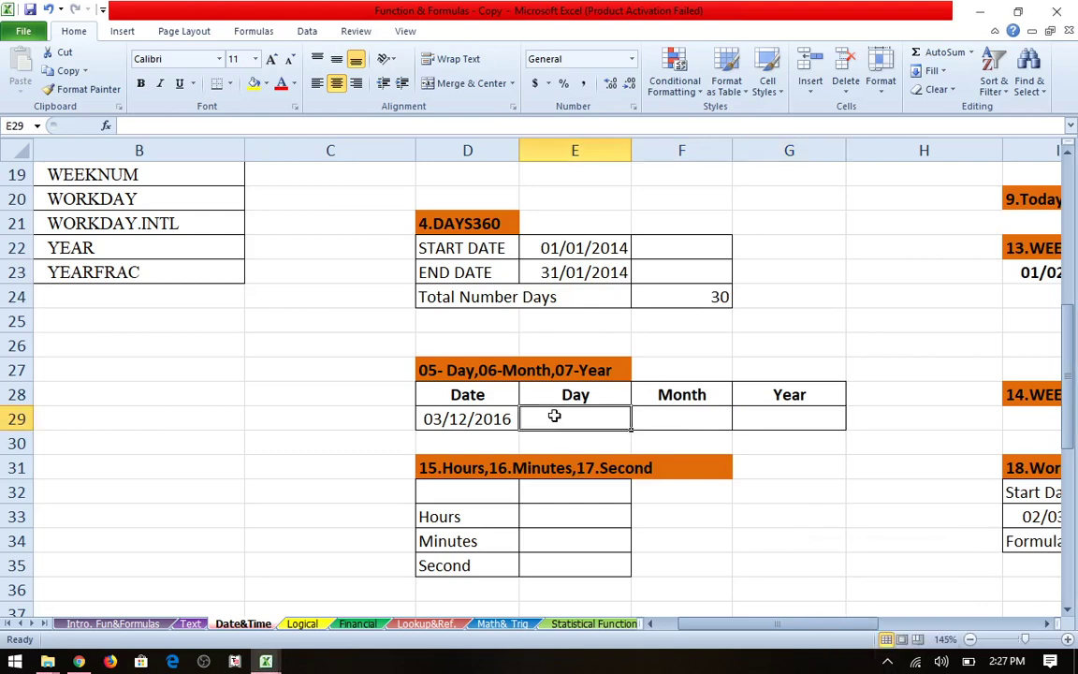
text(=)
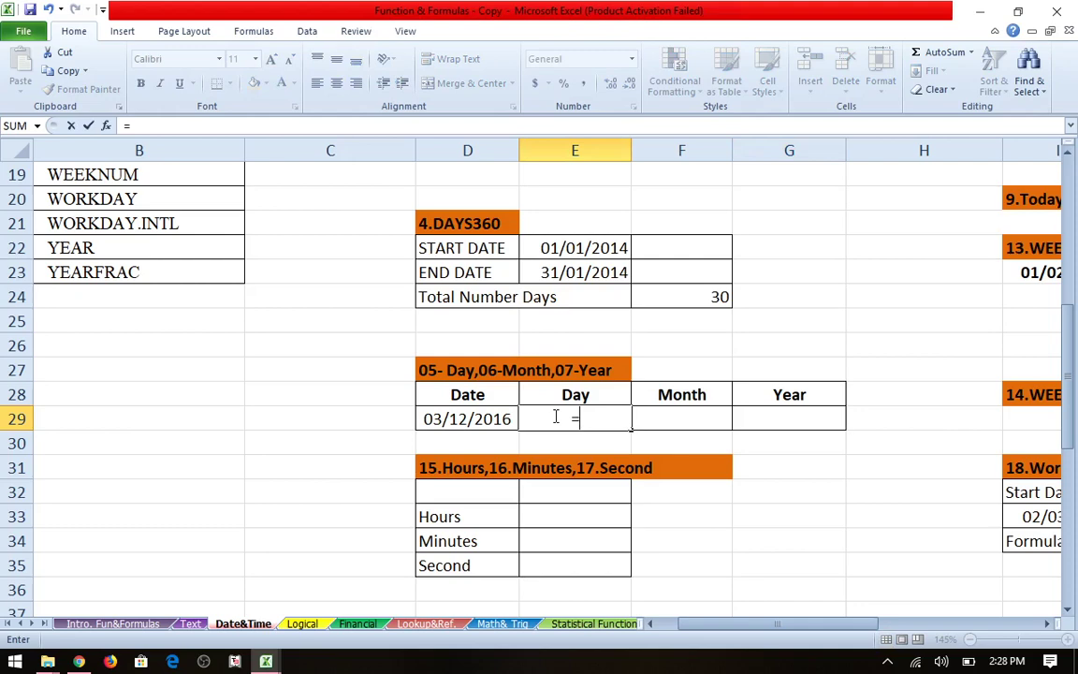
text(day)
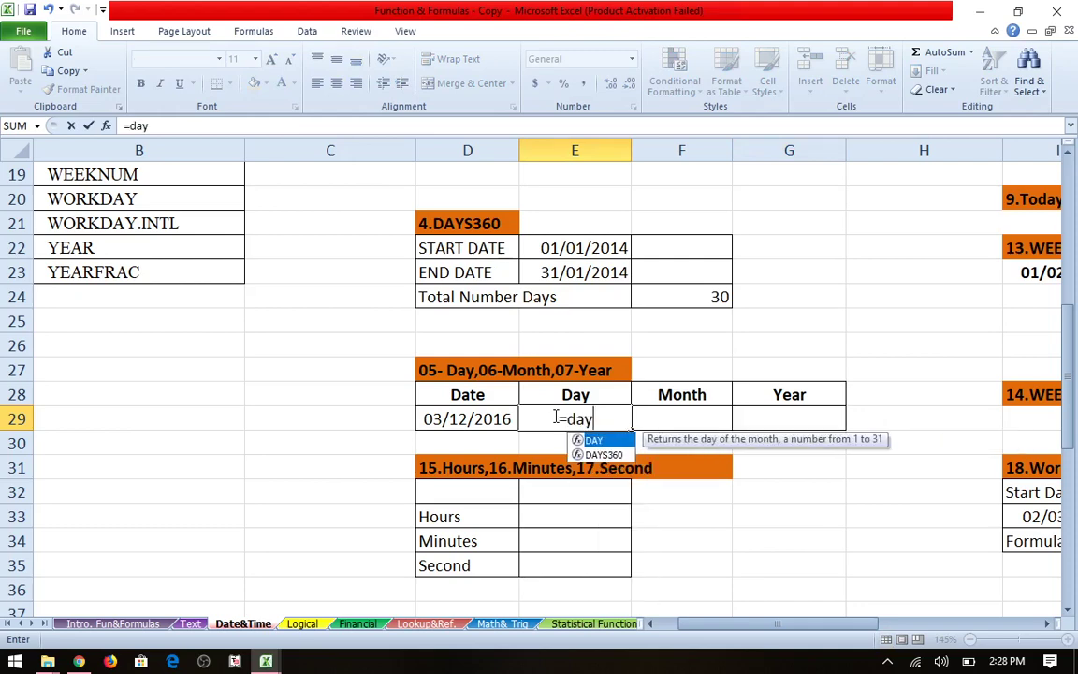
key(Tab)
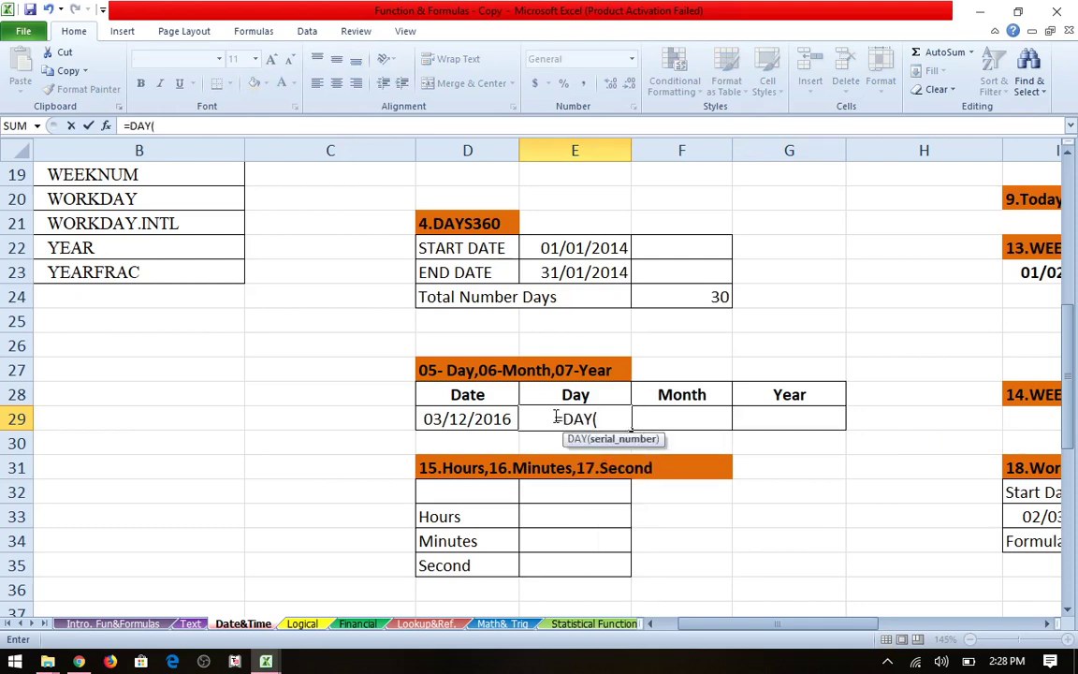
click(454, 419)
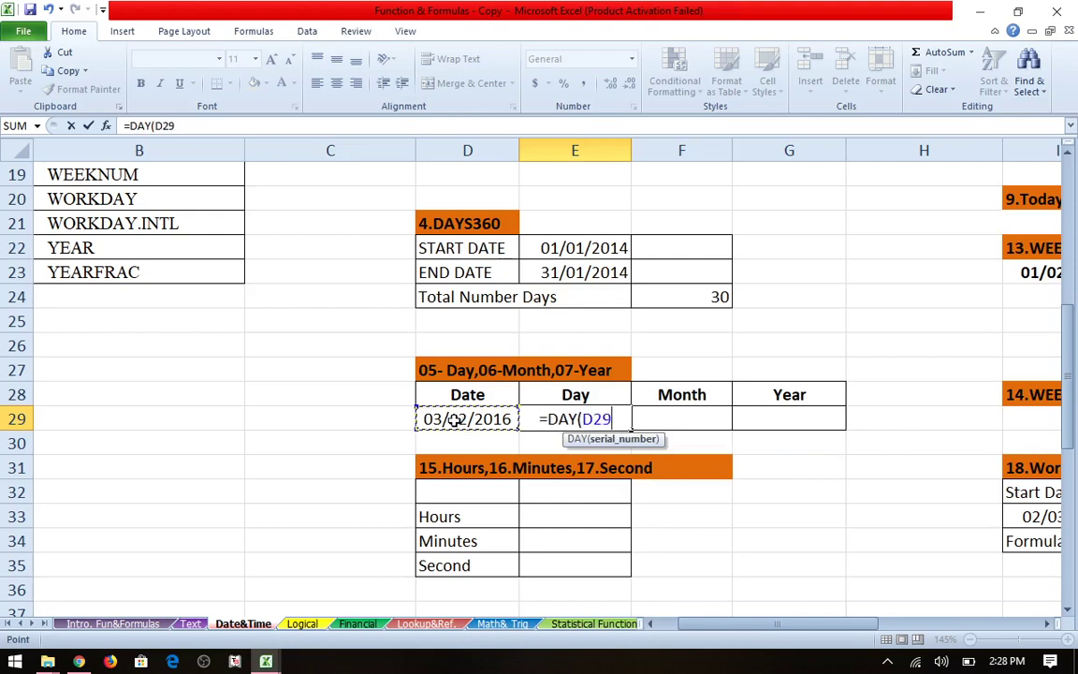
key(Tab)
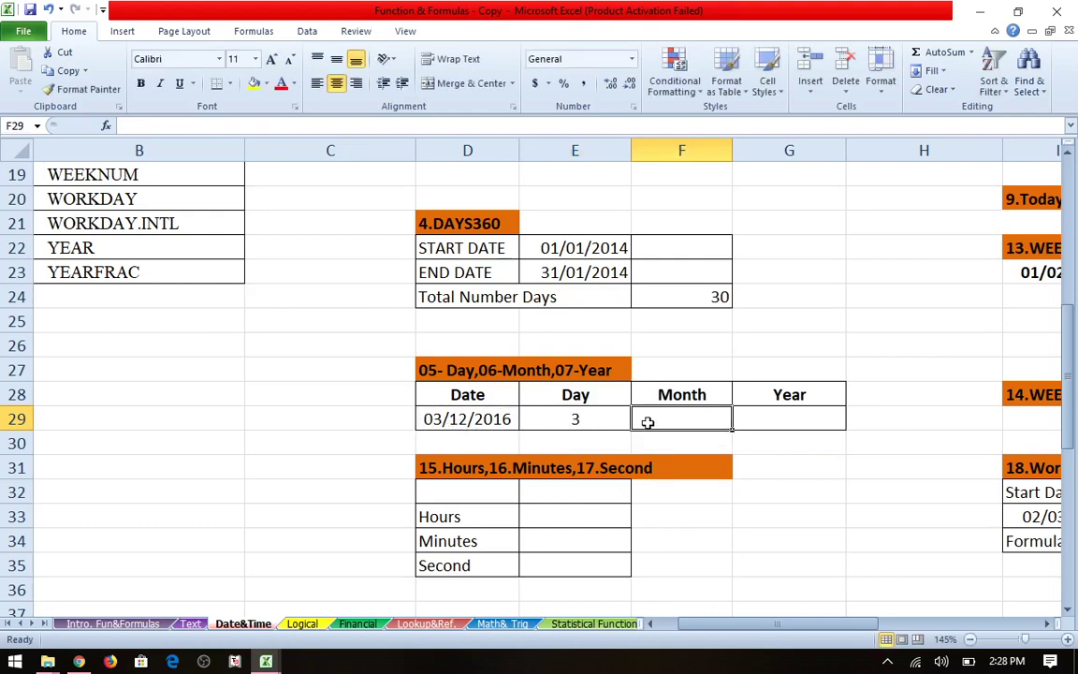
Enter =MONTH(D29) in cell F29 to extract the month from the date.
text(=mon)
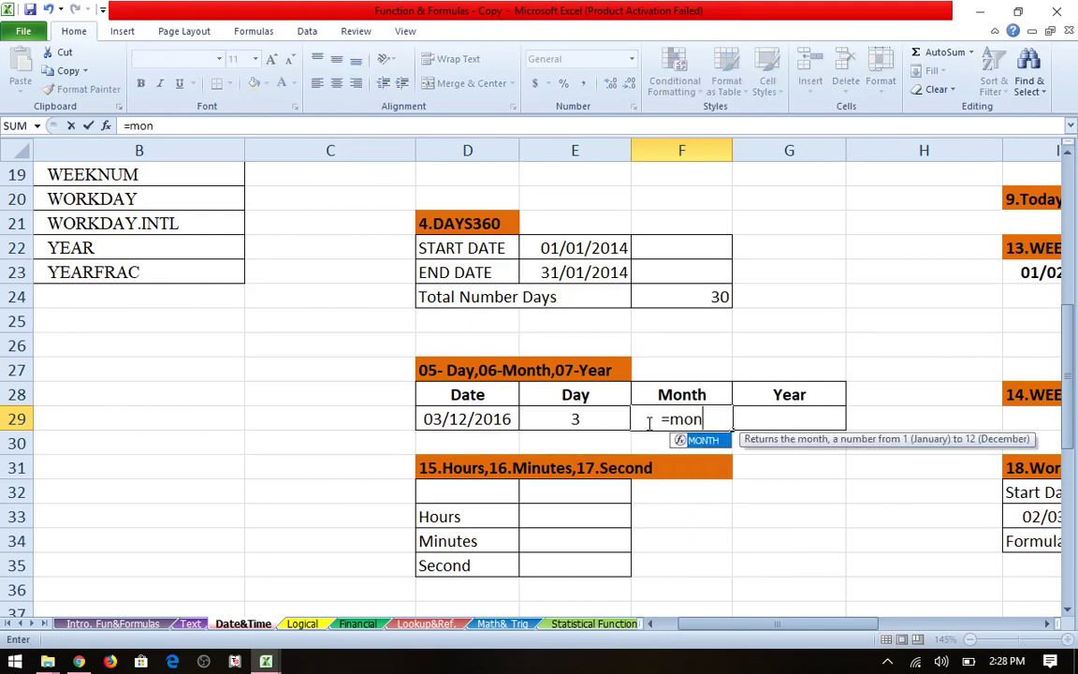
key(Tab)
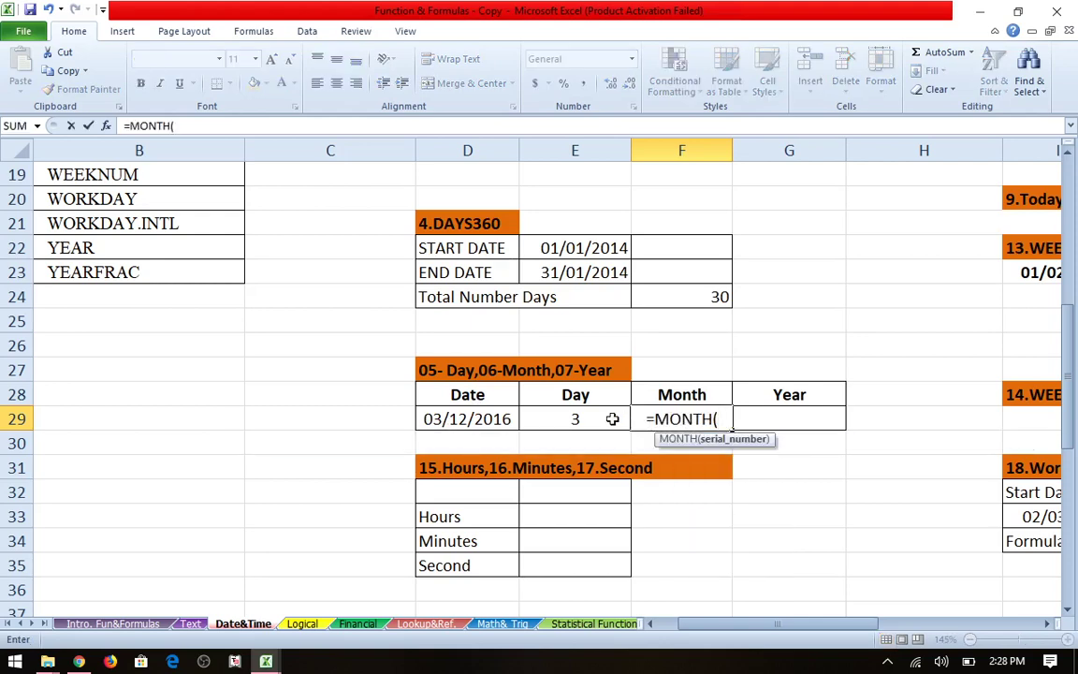
click(453, 420)
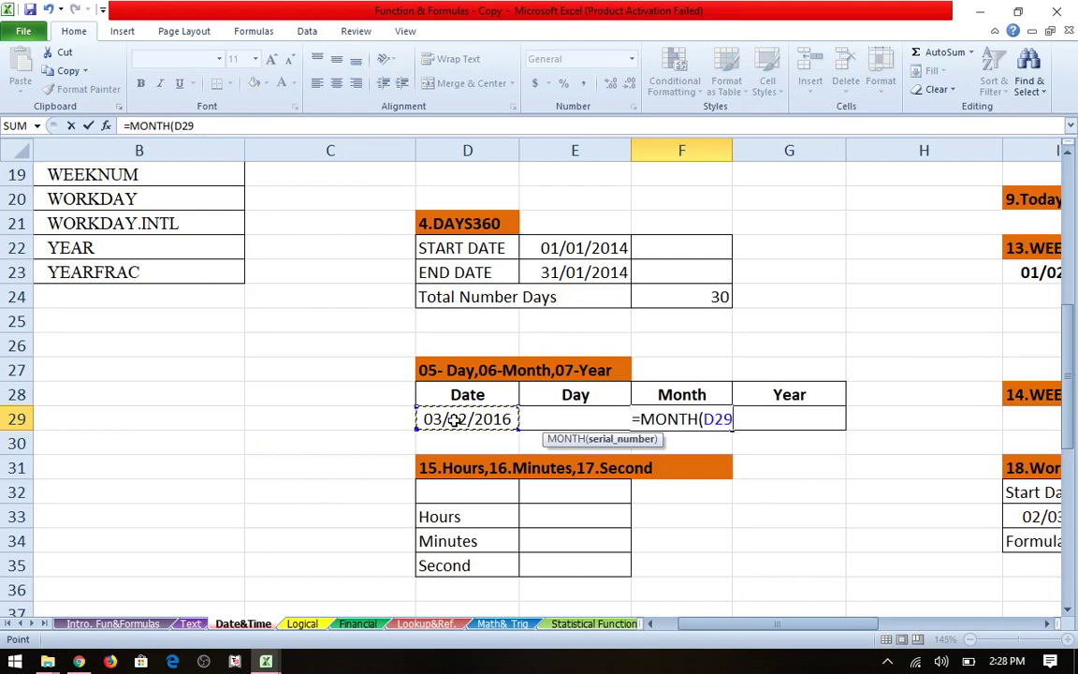
key(Tab)
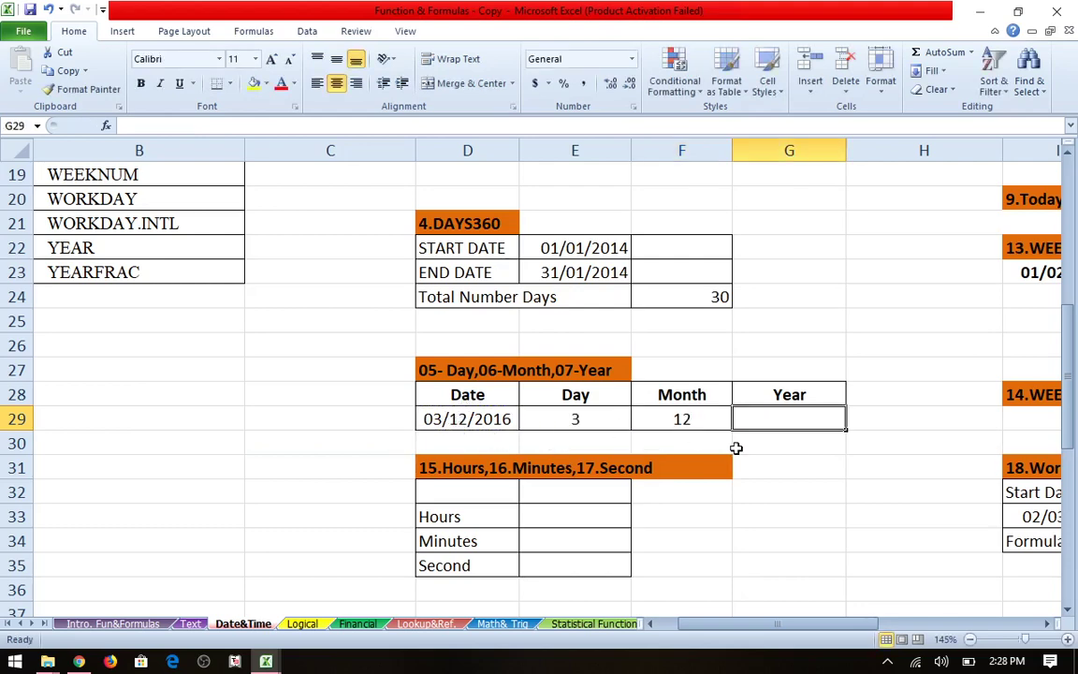
Enter =YEAR(D29) in cell G29 to extract the year from the date.
text(=year)
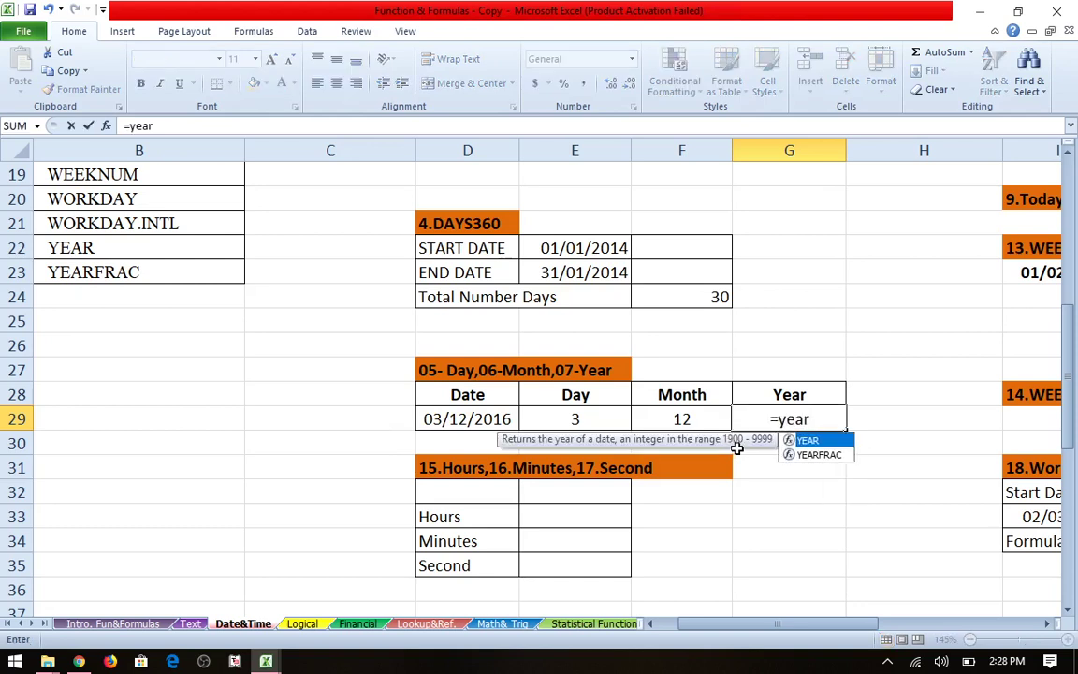
key(Tab)
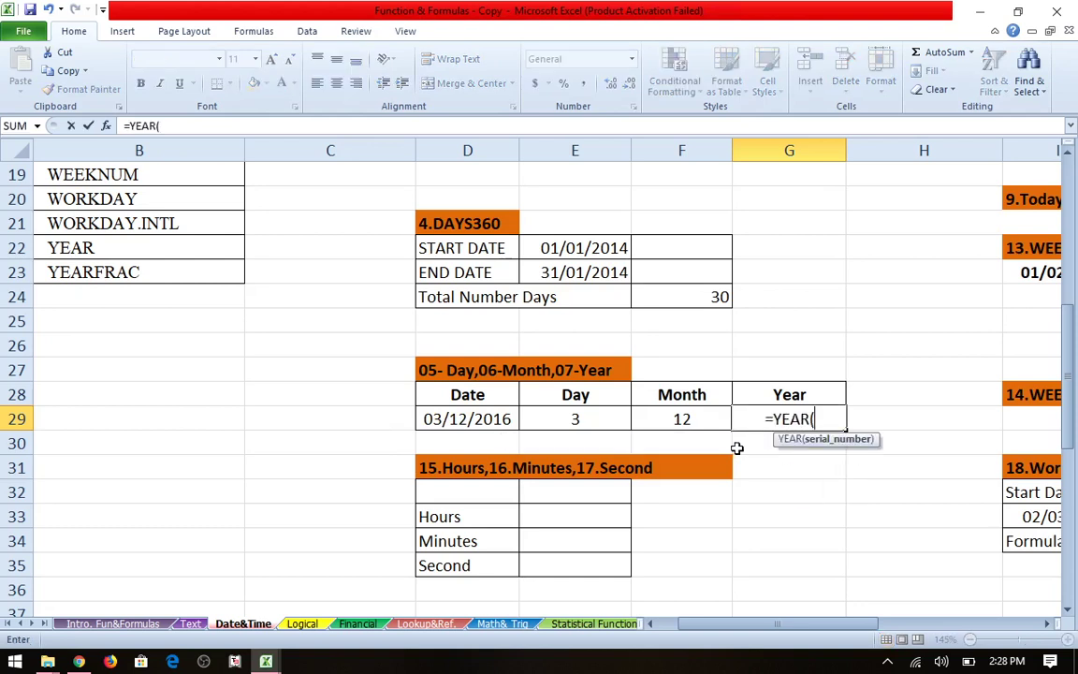
click(501, 419)
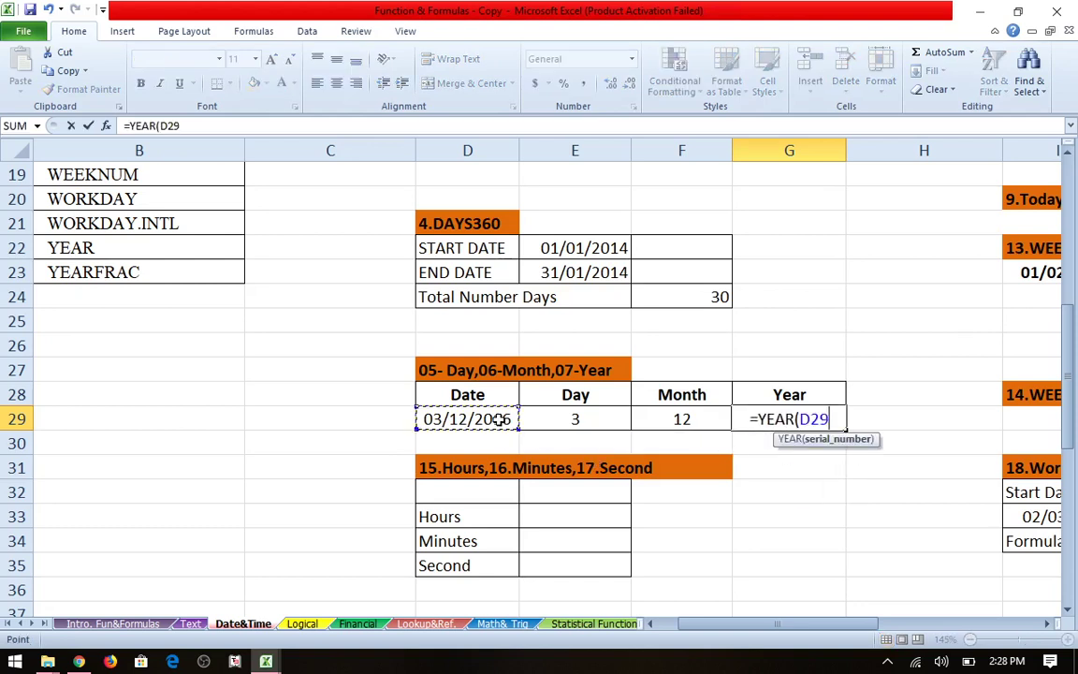
key(Tab)
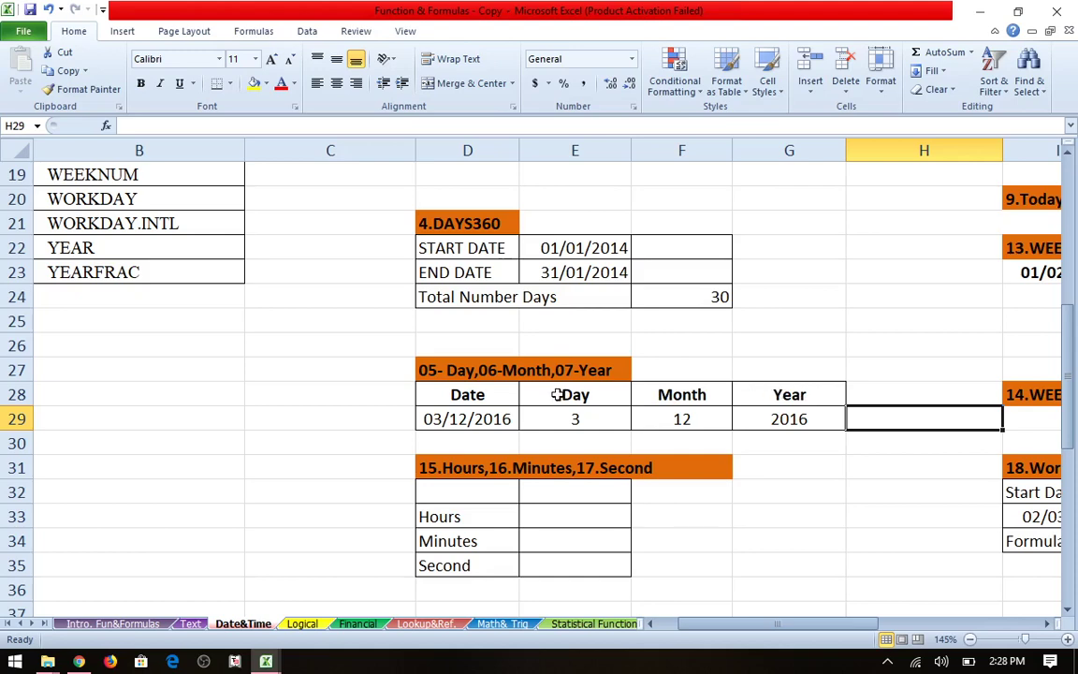
Review the function name list and the Date Function, TIME and E-Date tables at the start of the sheet.
scroll(525, 364, up, 4)
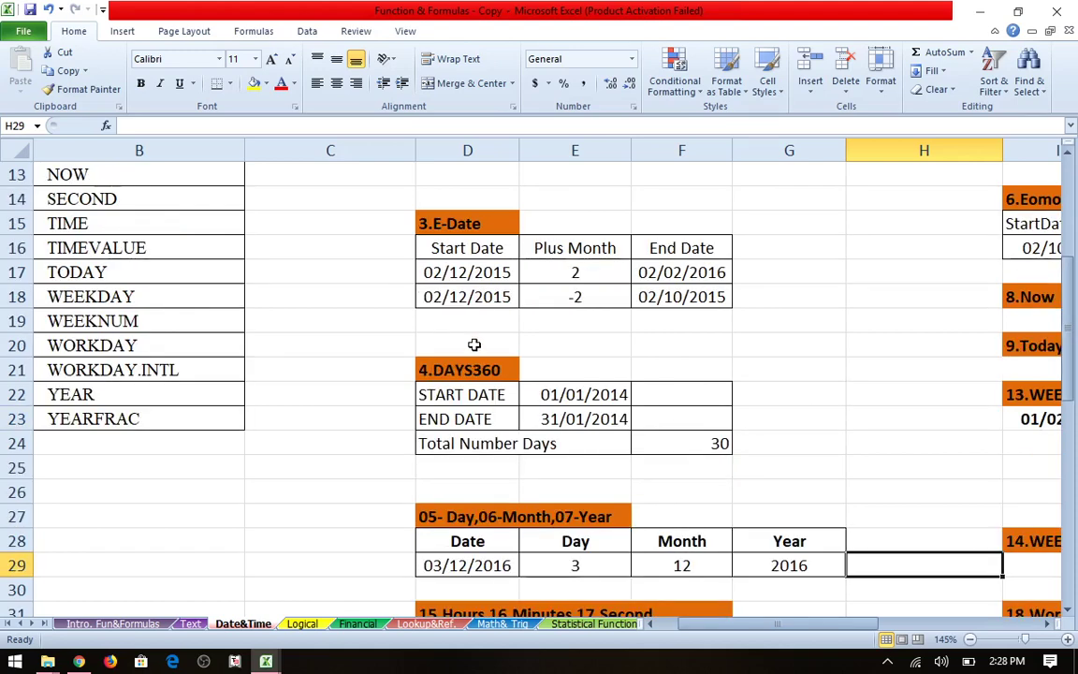
scroll(475, 345, up, 2)
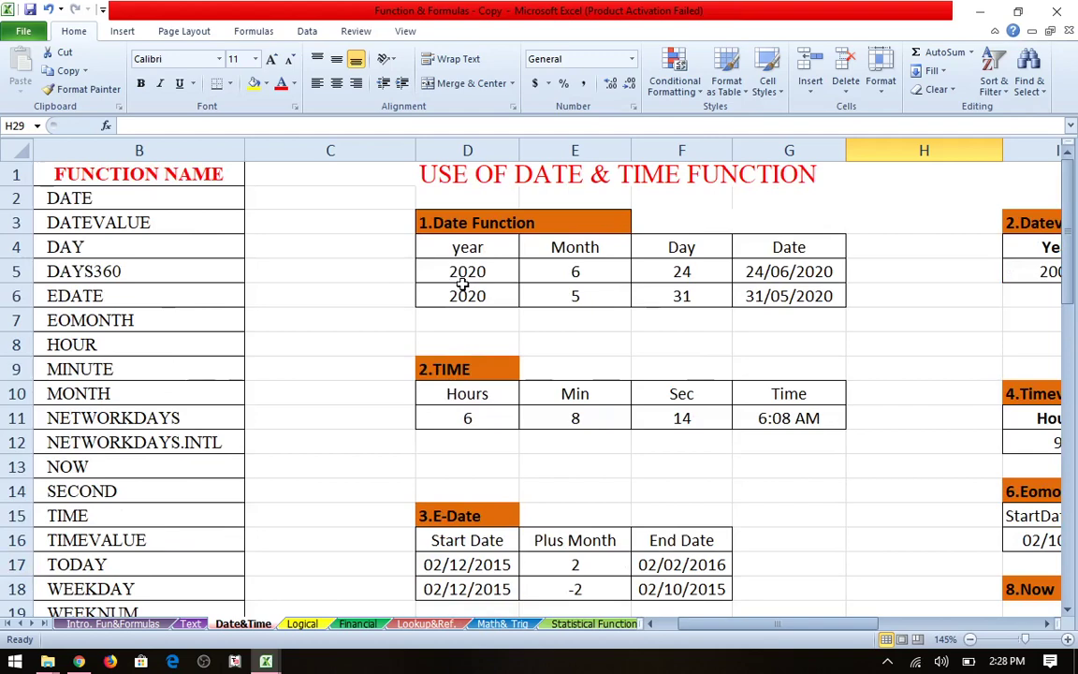
click(708, 627)
drag(708, 632, 696, 632)
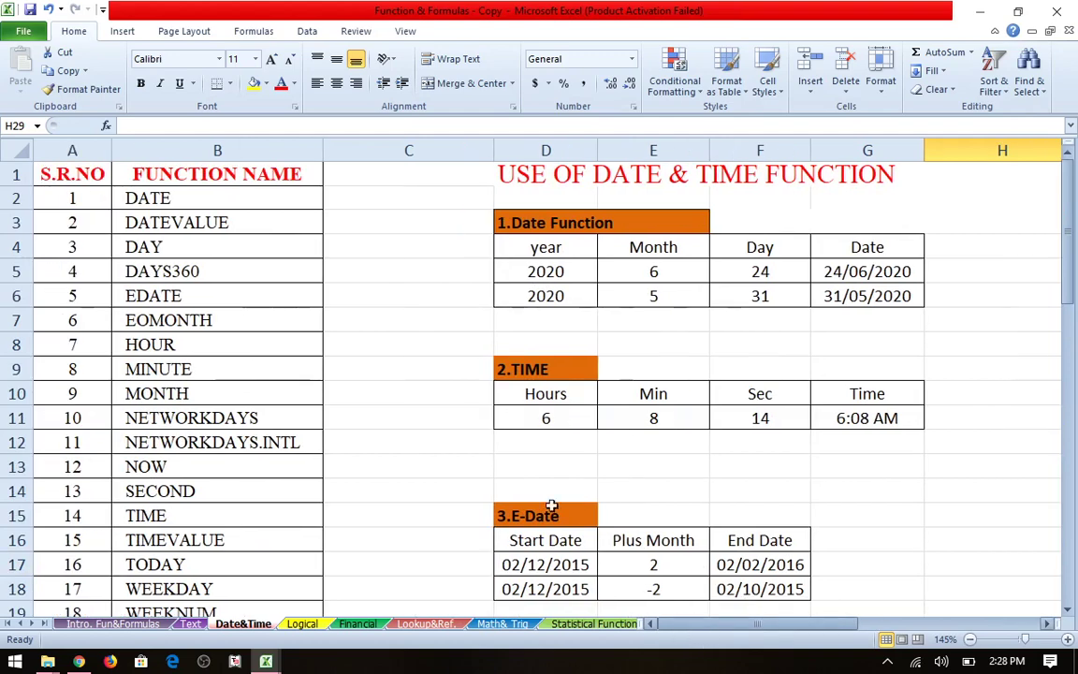
scroll(378, 445, down, 2)
scroll(378, 445, up, 2)
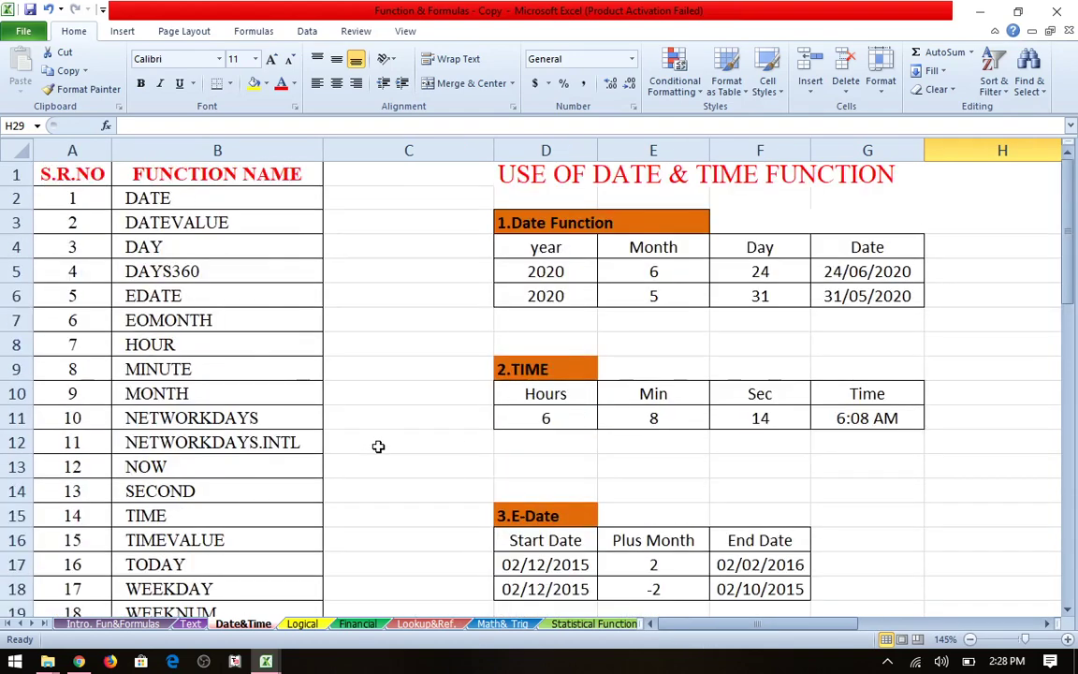